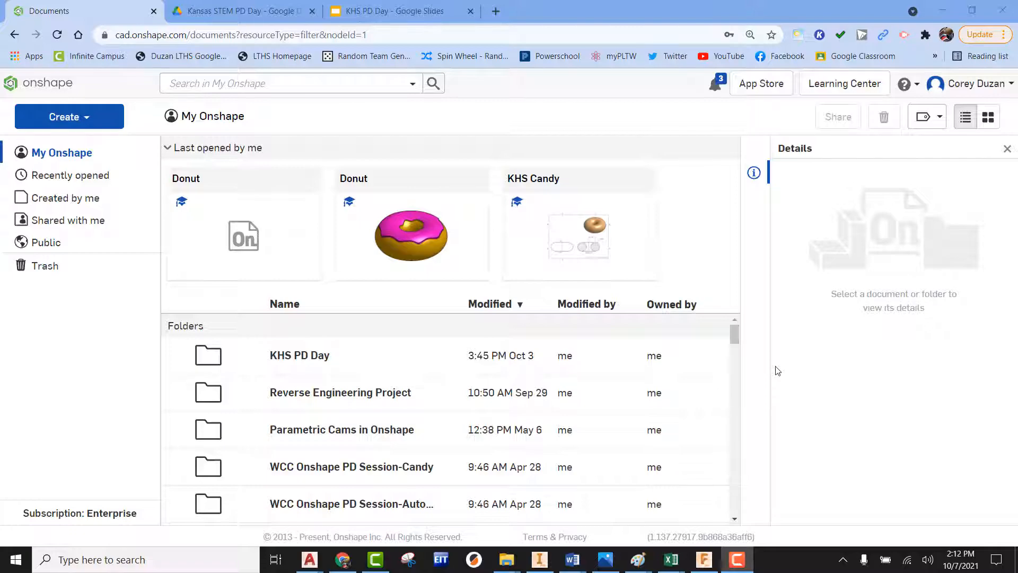
Create a new document named "Donut".
{"action": "left_click", "coordinate": [66, 117]}
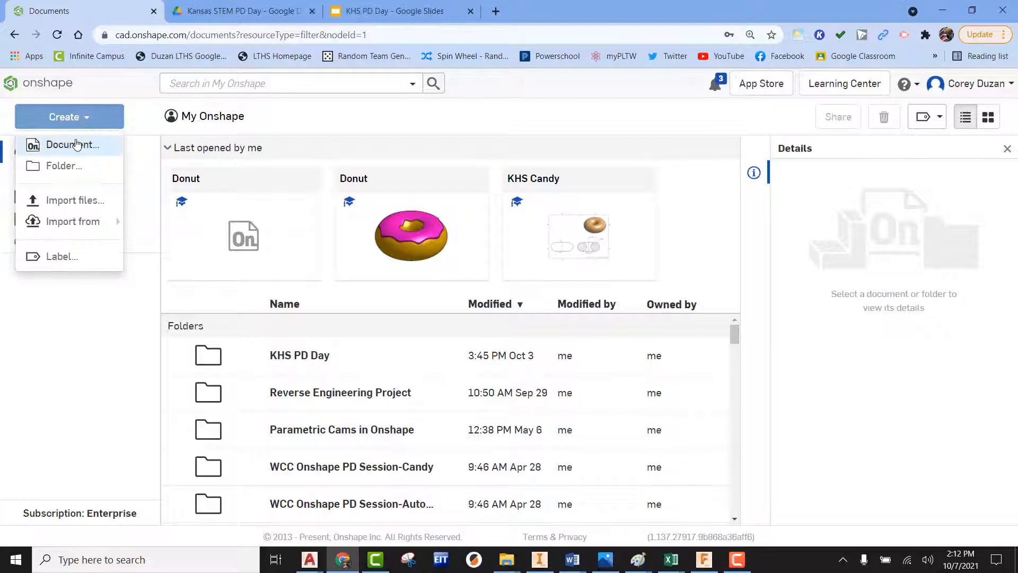
{"action": "left_click", "coordinate": [74, 144]}
{"action": "type", "text": "Donut"}
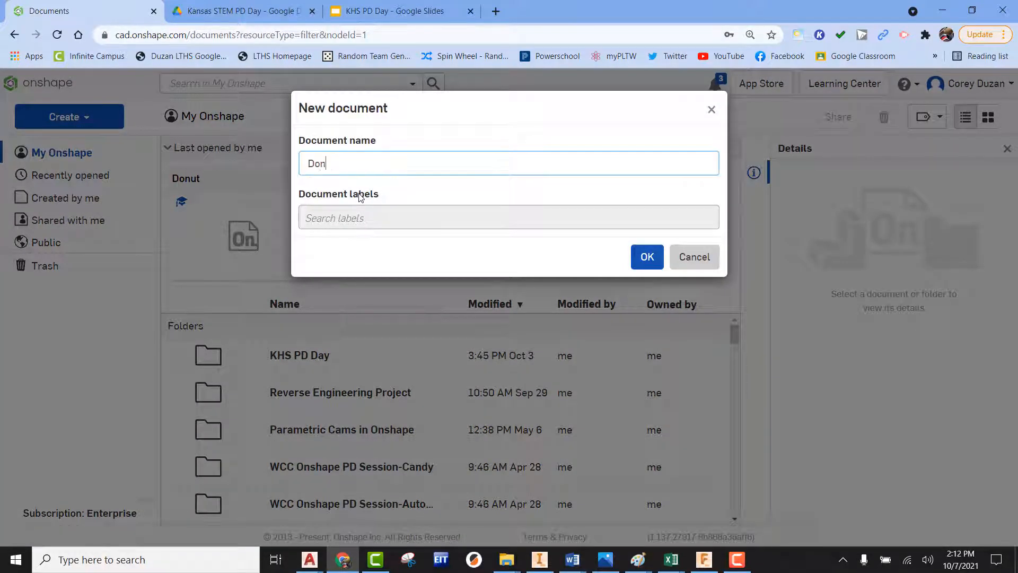
{"action": "key", "text": "Return"}
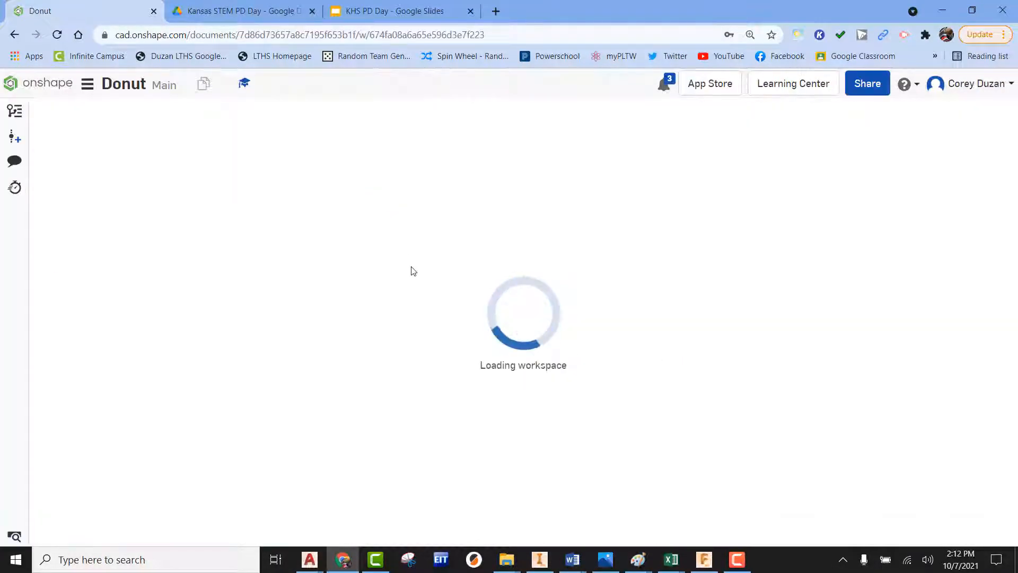
Start a sketch on the Front plane and draw a 1.5 in diameter circle beside the origin, horizontally aligned with it.
{"action": "left_click", "coordinate": [117, 113]}
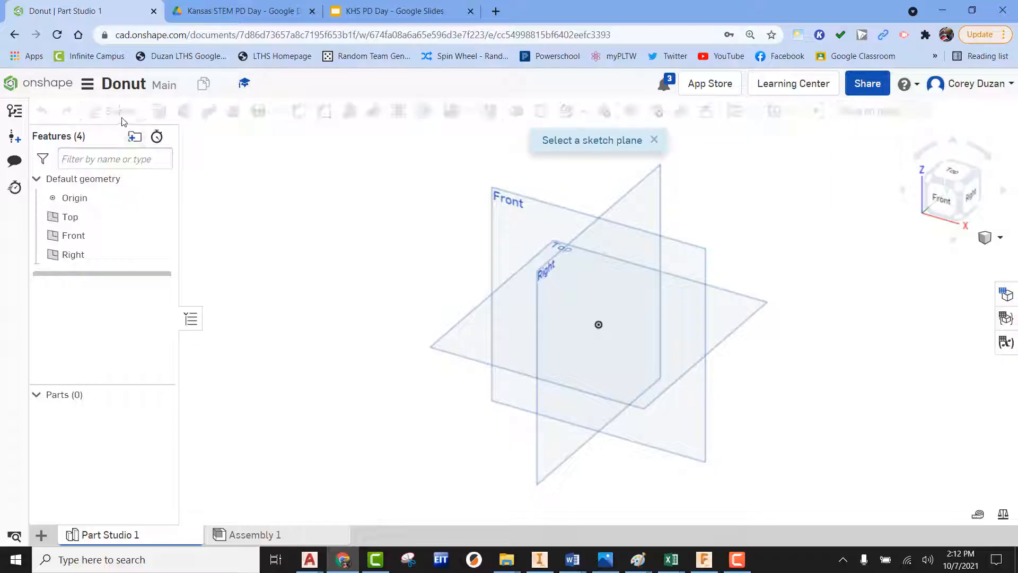
{"action": "left_click", "coordinate": [513, 224]}
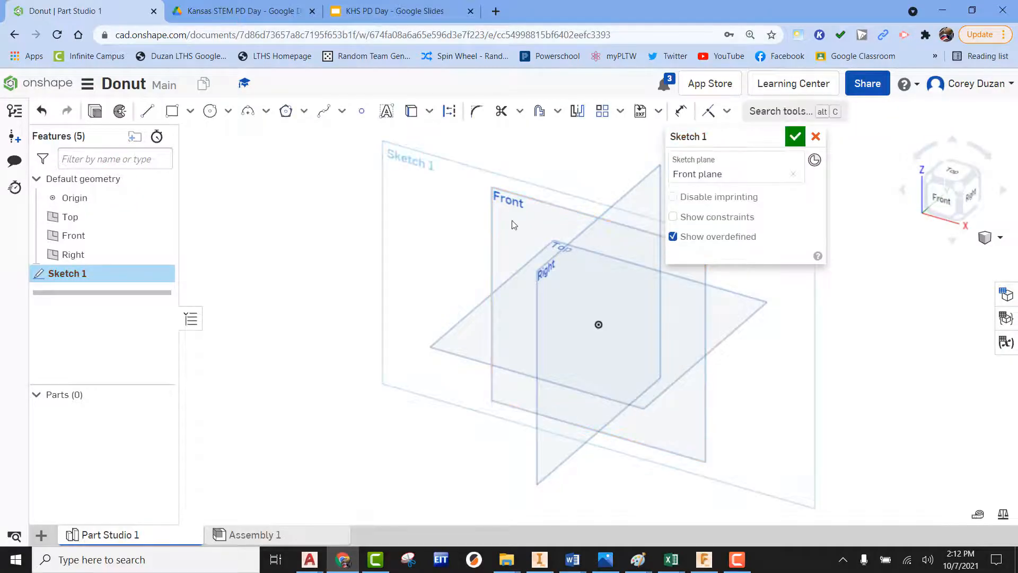
{"action": "left_click", "coordinate": [946, 202]}
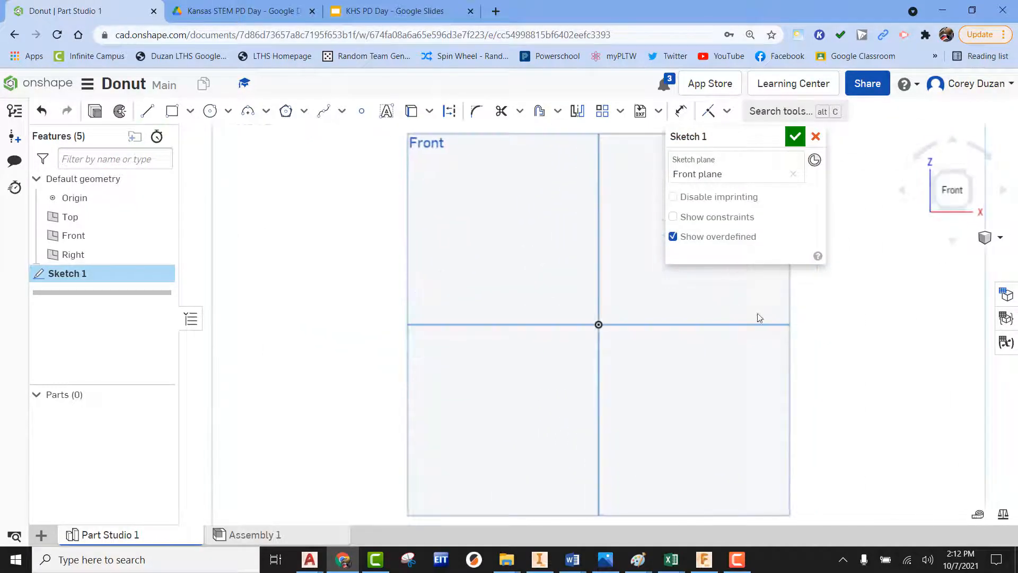
{"action": "middle_click_drag", "start_coordinate": [757, 318], "coordinate": [484, 295]}
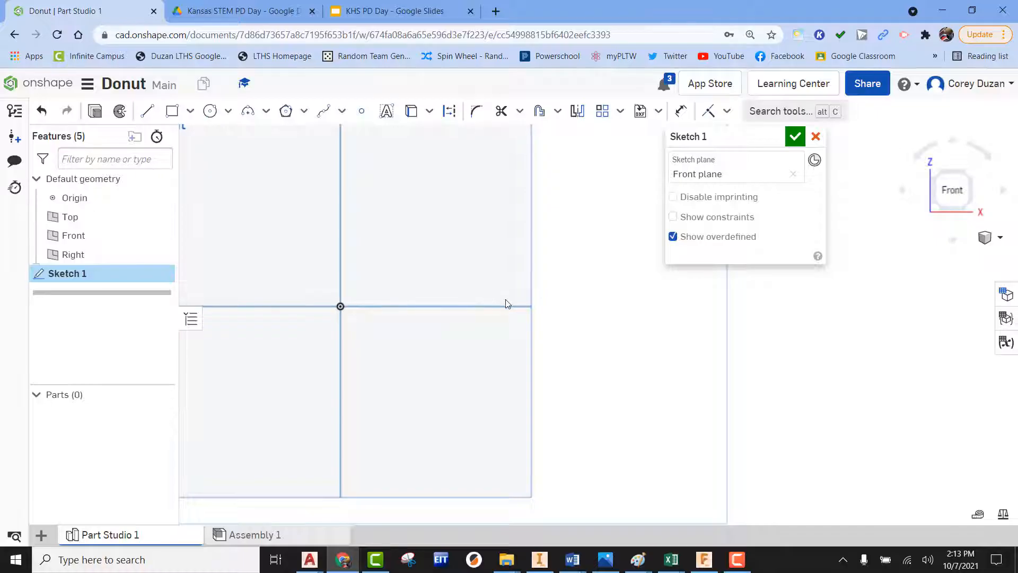
{"action": "left_click", "coordinate": [209, 111]}
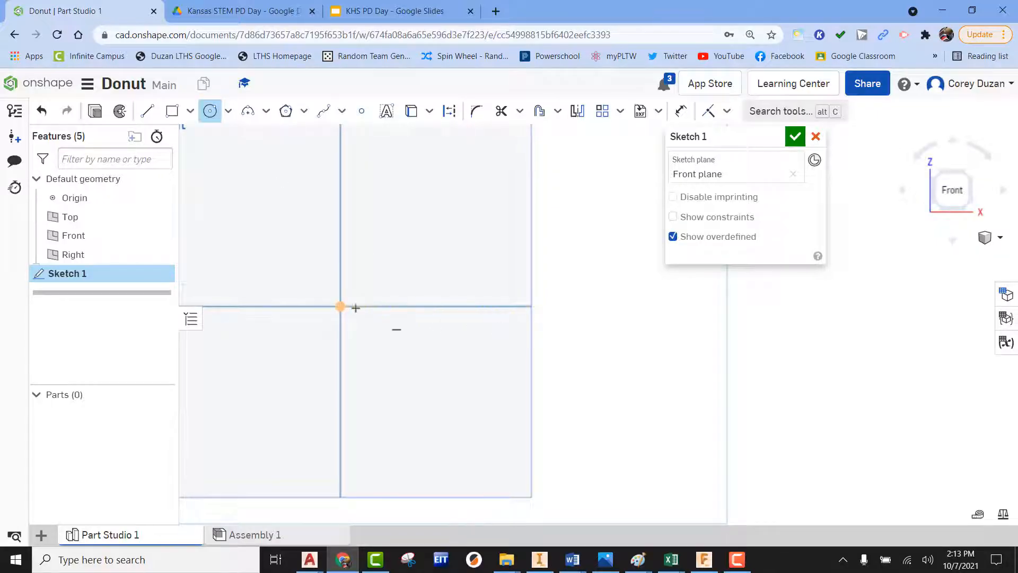
{"action": "left_click", "coordinate": [567, 306]}
{"action": "left_click", "coordinate": [592, 401]}
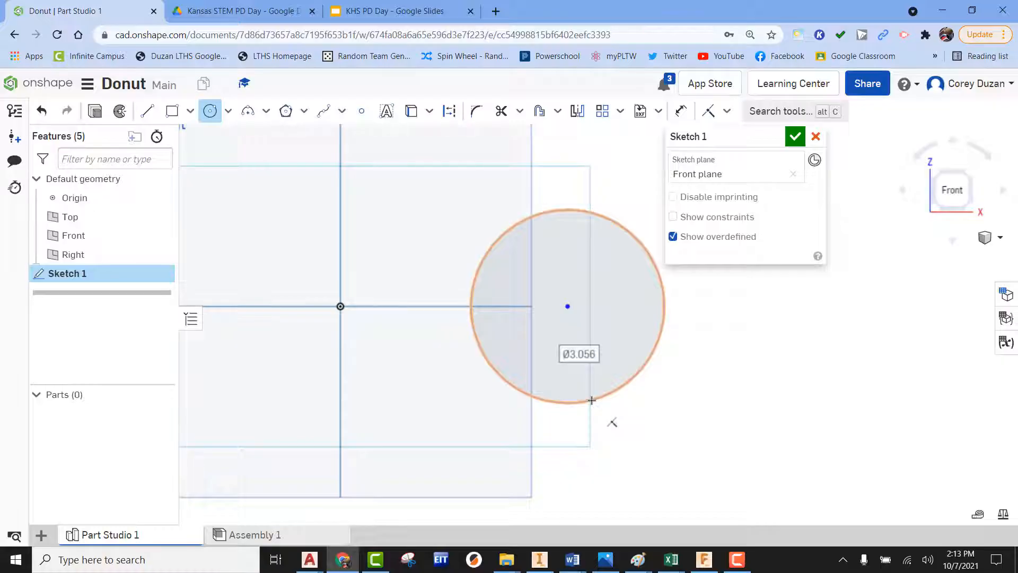
{"action": "type", "text": "1.5"}
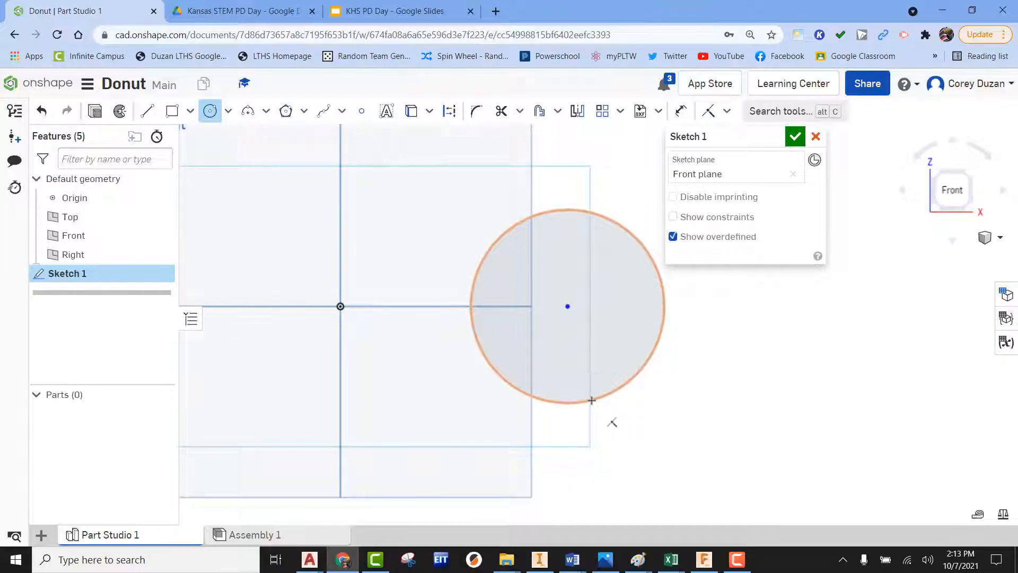
{"action": "key", "text": "Return"}
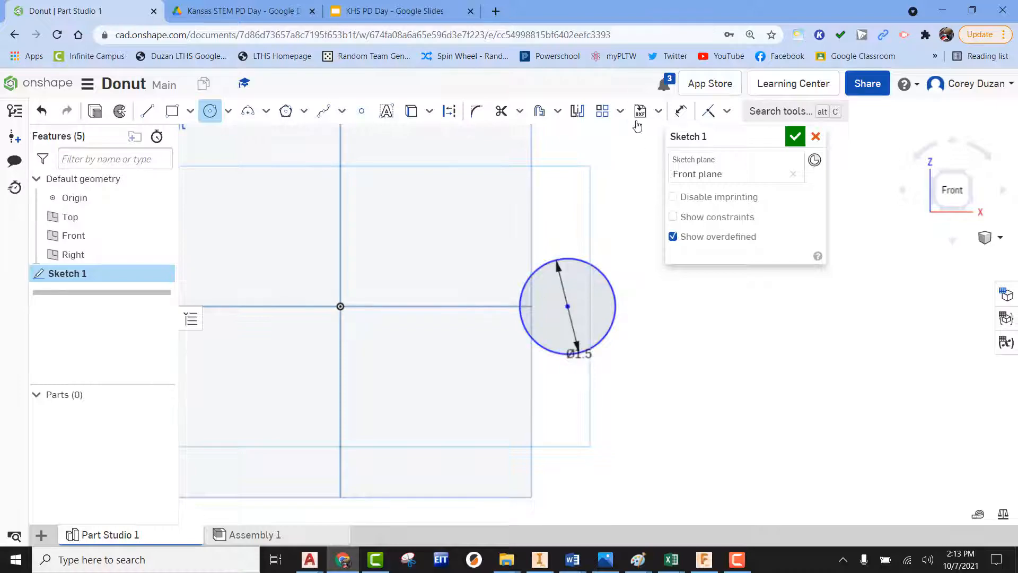
Dimension the horizontal distance between the origin and the circle's center to 1.125 in.
{"action": "left_click", "coordinate": [681, 113]}
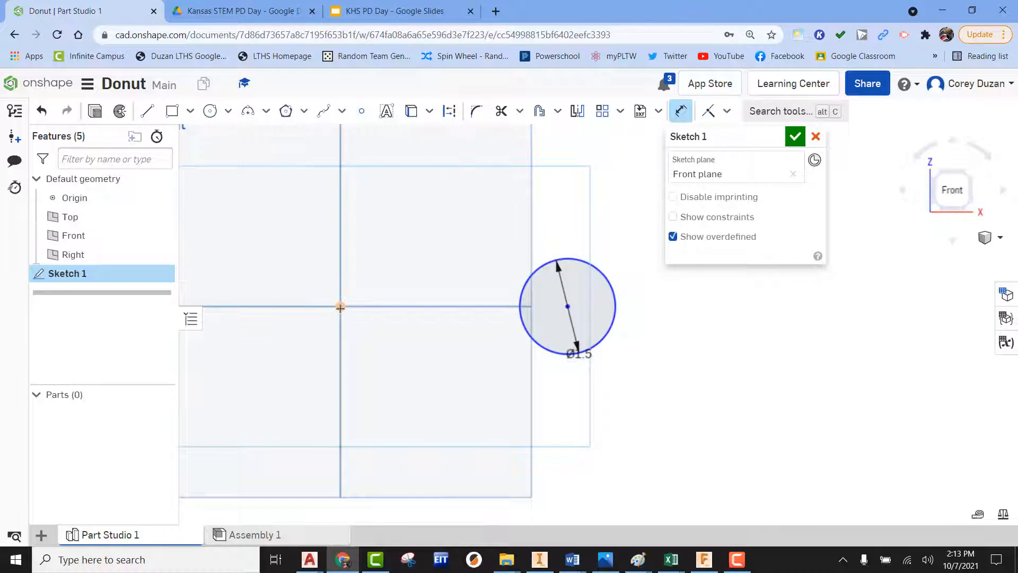
{"action": "left_click", "coordinate": [340, 306]}
{"action": "left_click", "coordinate": [425, 423]}
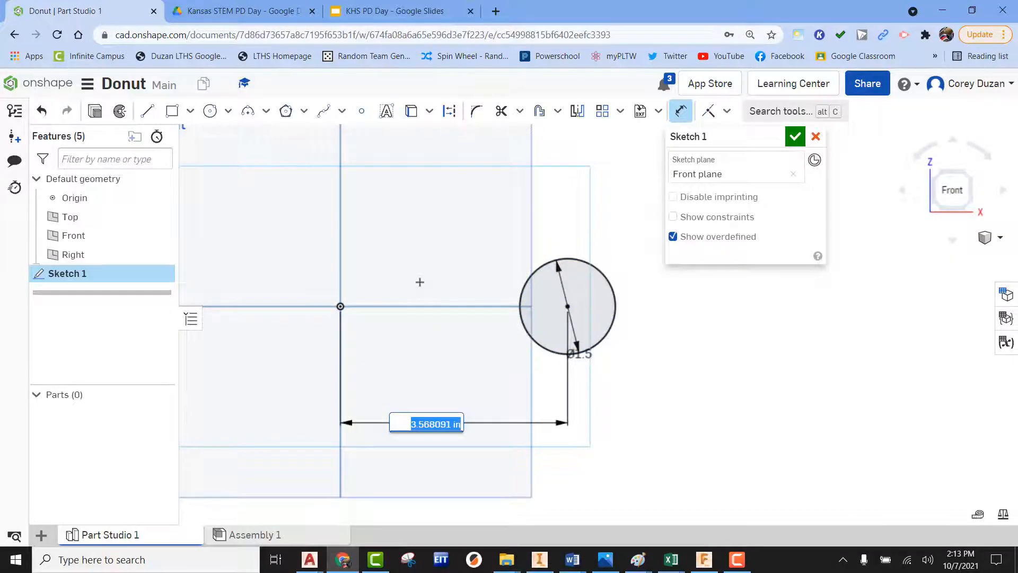
{"action": "type", "text": "1.125"}
{"action": "key", "text": "Return"}
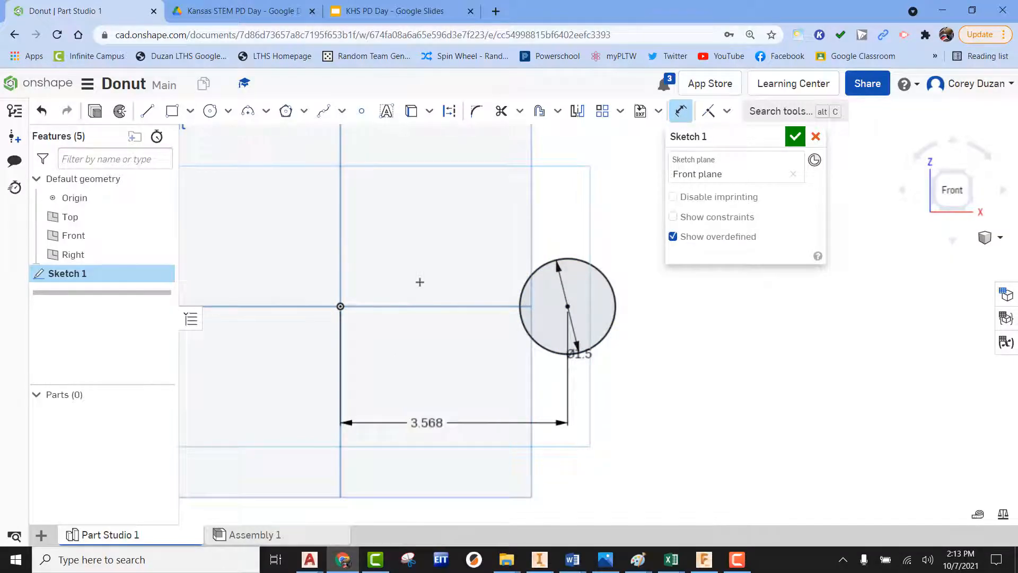
Draw a vertical line about 2.48 in long upward from the origin and finish the sketch.
{"action": "left_click", "coordinate": [147, 111]}
{"action": "left_click", "coordinate": [341, 305]}
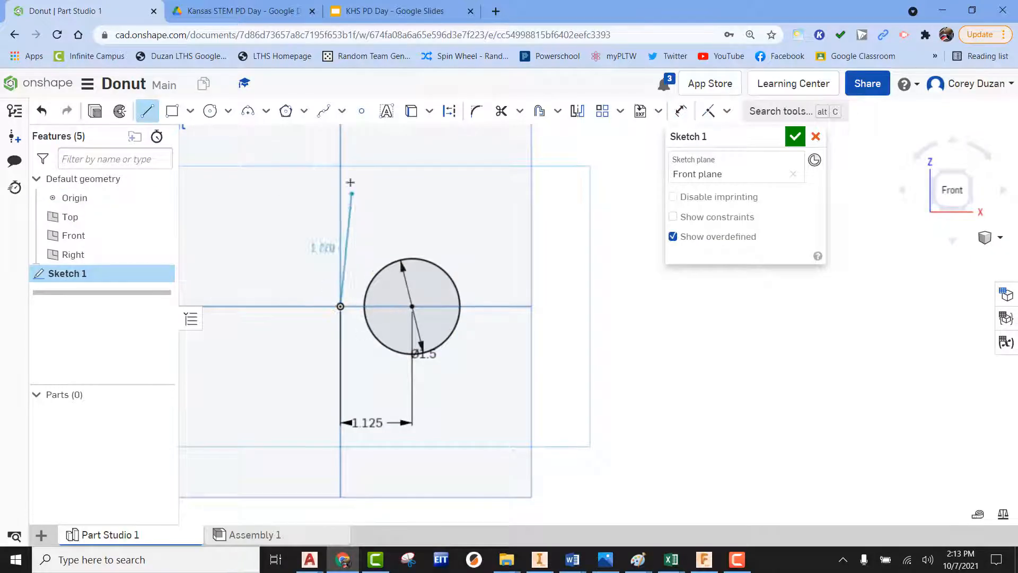
{"action": "left_click", "coordinate": [340, 148]}
{"action": "right_click", "coordinate": [391, 183]}
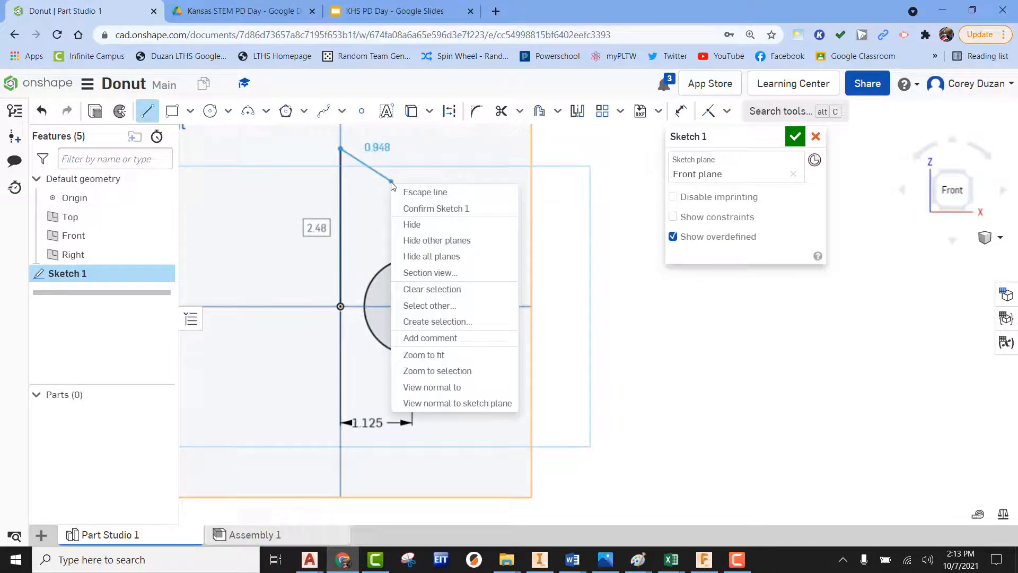
{"action": "left_click", "coordinate": [421, 192]}
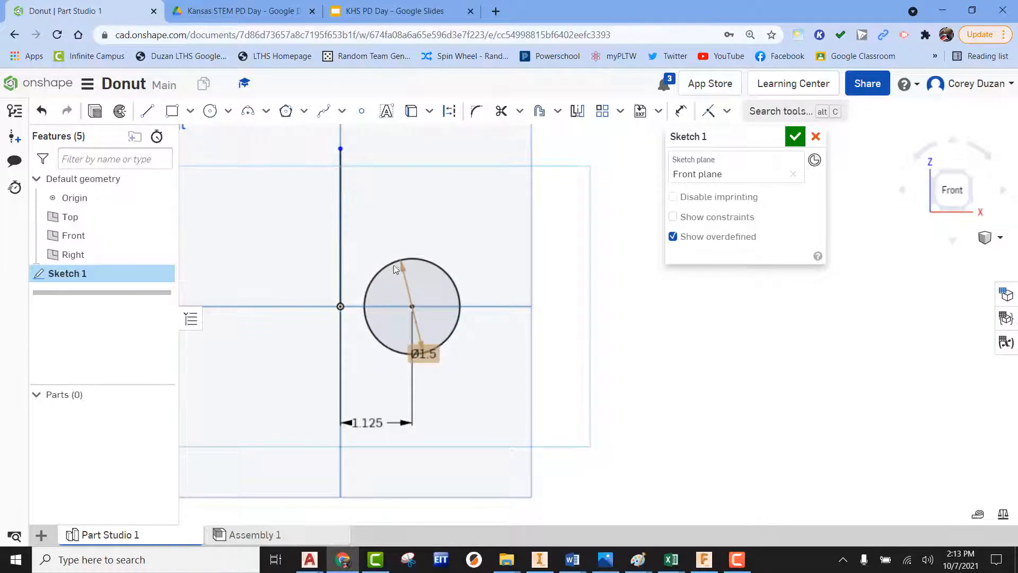
{"action": "left_click", "coordinate": [794, 136]}
Revolve the circle region fully around the vertical sketch line as a new solid.
{"action": "left_click", "coordinate": [973, 176]}
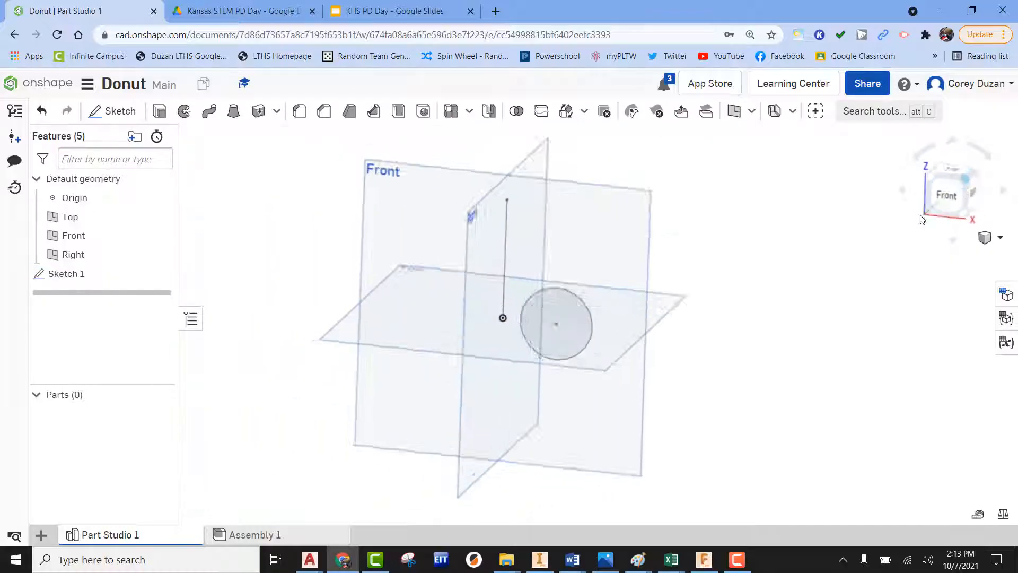
{"action": "left_click", "coordinate": [184, 112]}
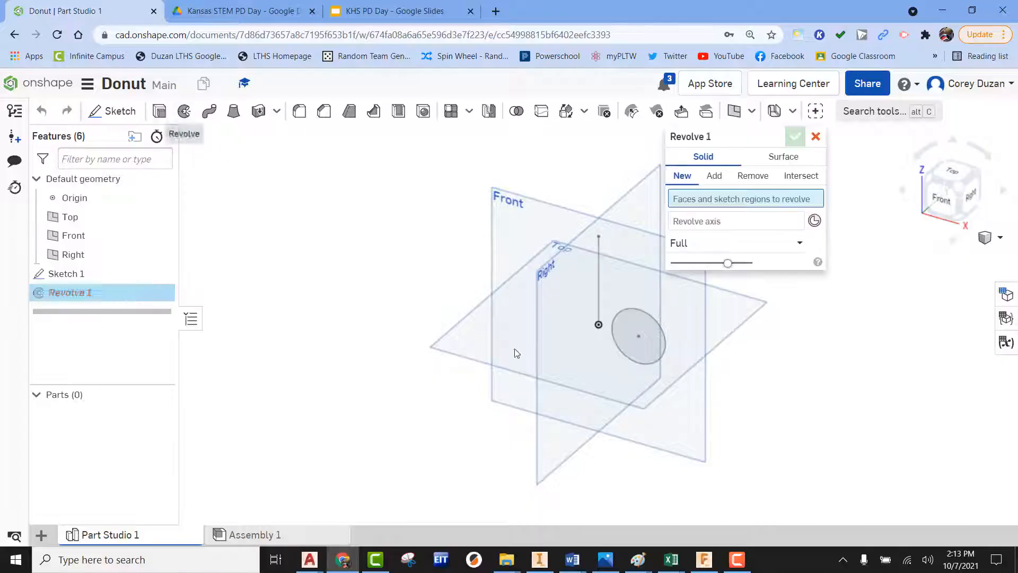
{"action": "left_click", "coordinate": [634, 320]}
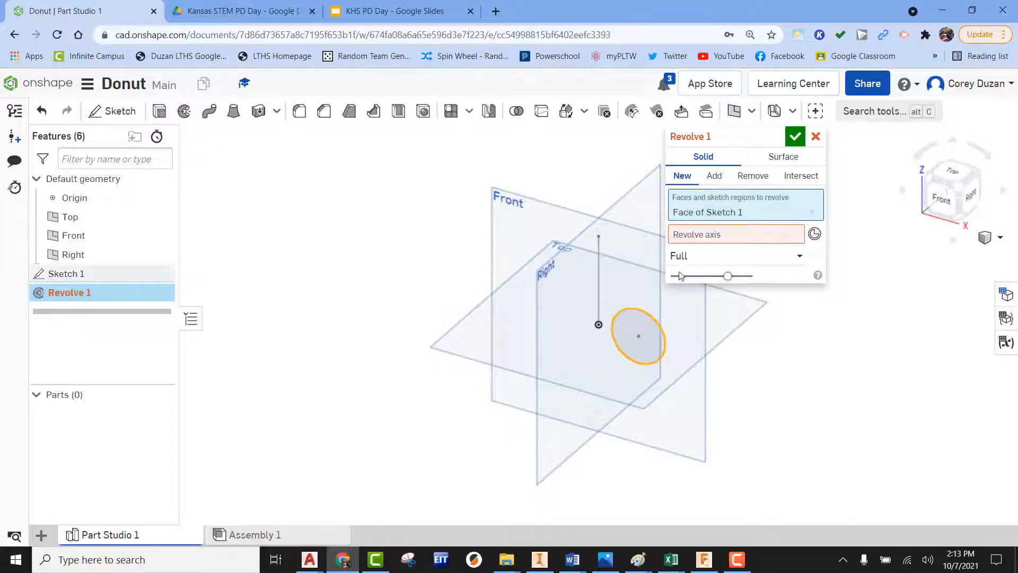
{"action": "left_click", "coordinate": [689, 238]}
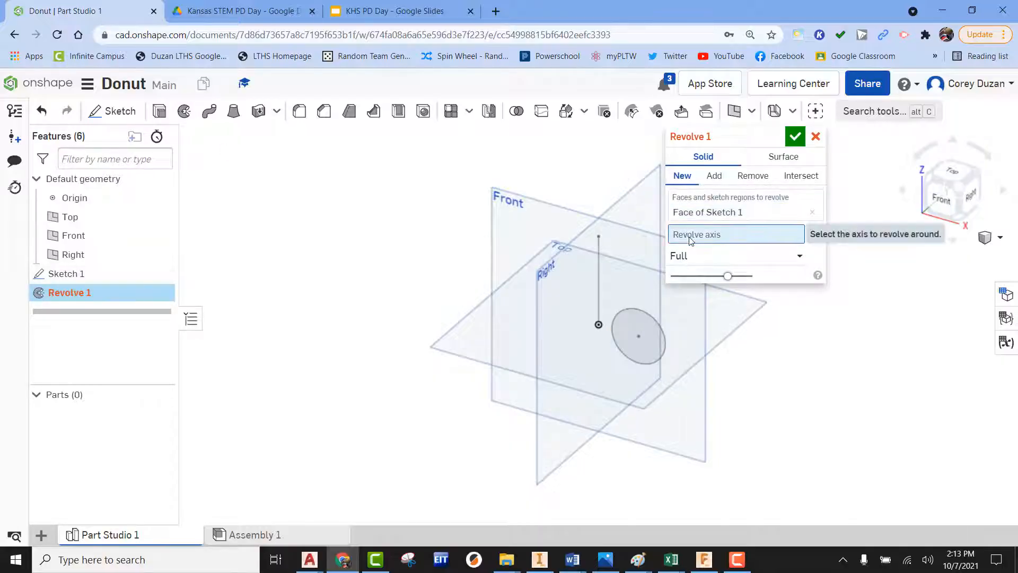
{"action": "left_click", "coordinate": [599, 266]}
{"action": "left_click", "coordinate": [795, 136]}
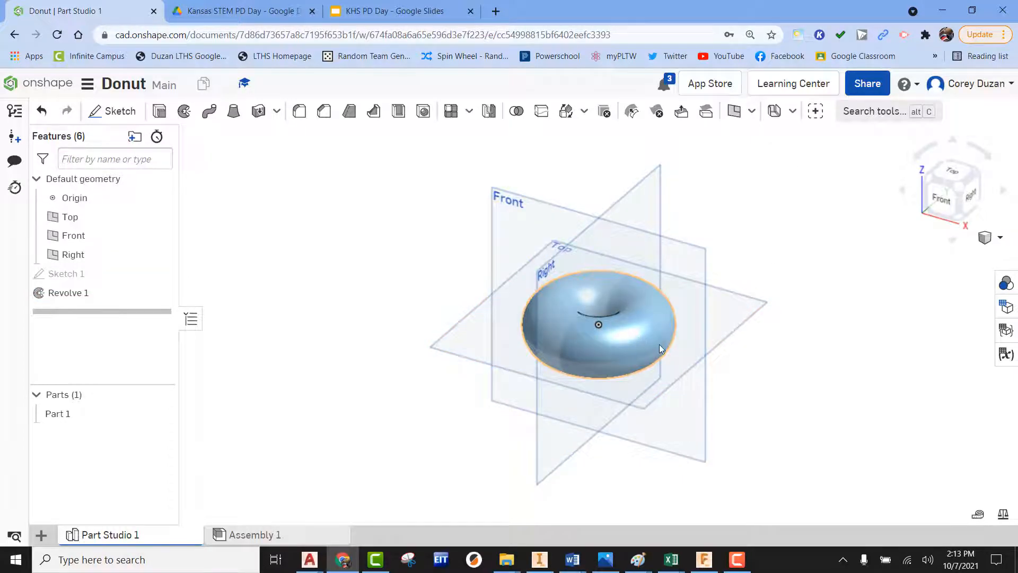
Create a plane offset 1 in above the Top plane.
{"action": "right_click_drag", "start_coordinate": [711, 337], "coordinate": [757, 269]}
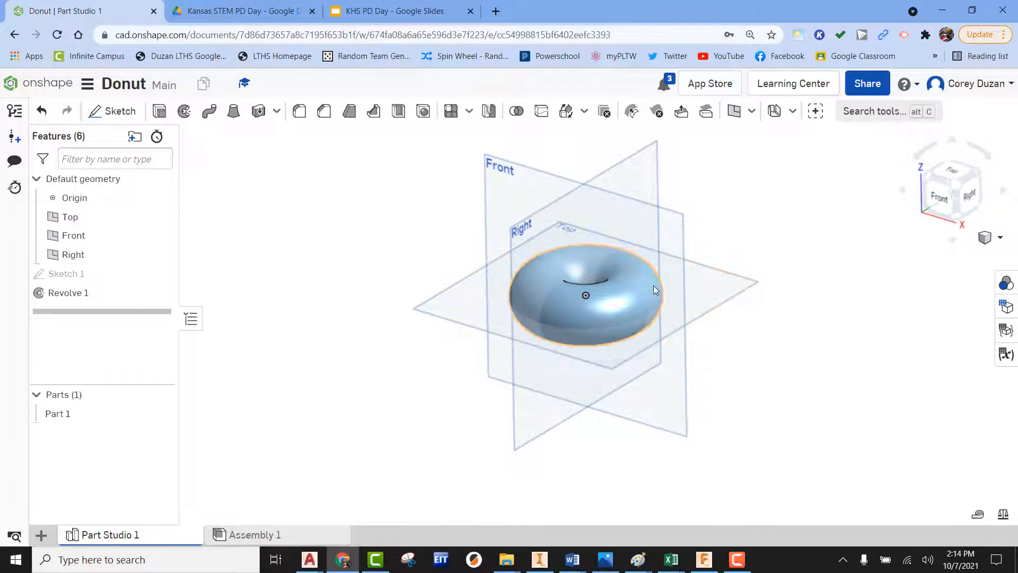
{"action": "scroll", "coordinate": [653, 285], "scroll_direction": "down", "scroll_amount": 3}
{"action": "scroll", "coordinate": [653, 286], "scroll_direction": "up", "scroll_amount": 8}
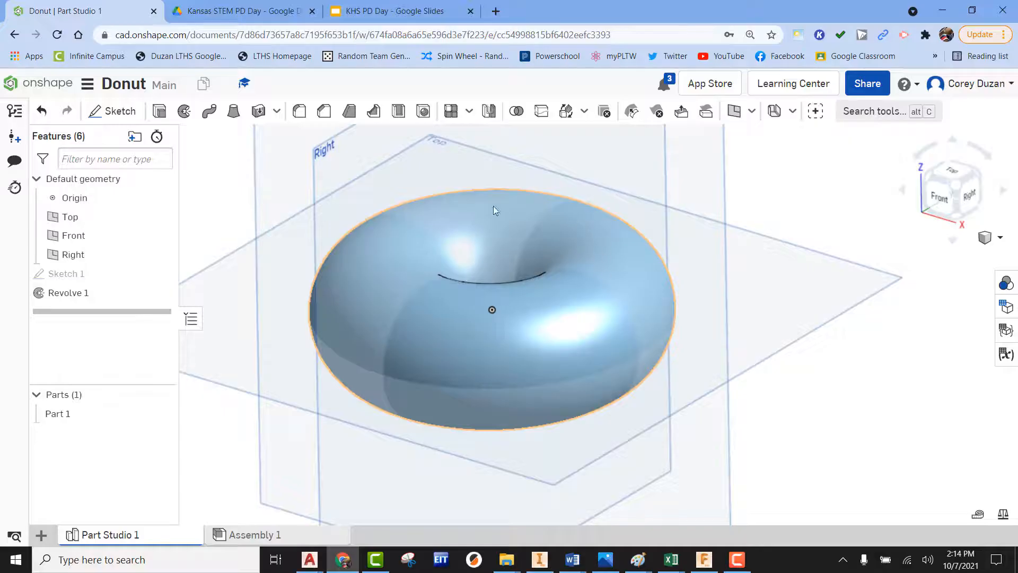
{"action": "scroll", "coordinate": [579, 310], "scroll_direction": "down", "scroll_amount": 3}
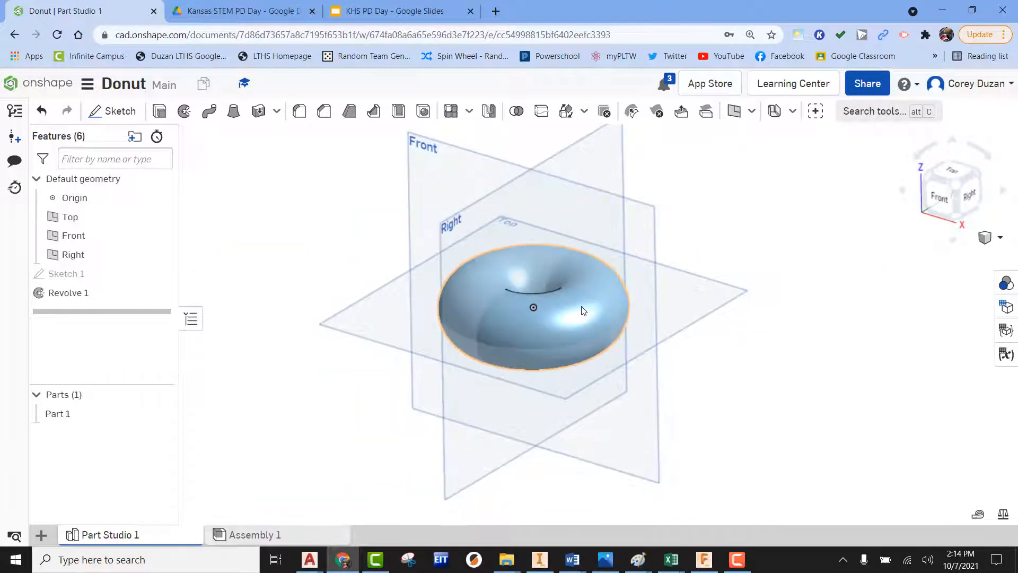
{"action": "left_click", "coordinate": [734, 112]}
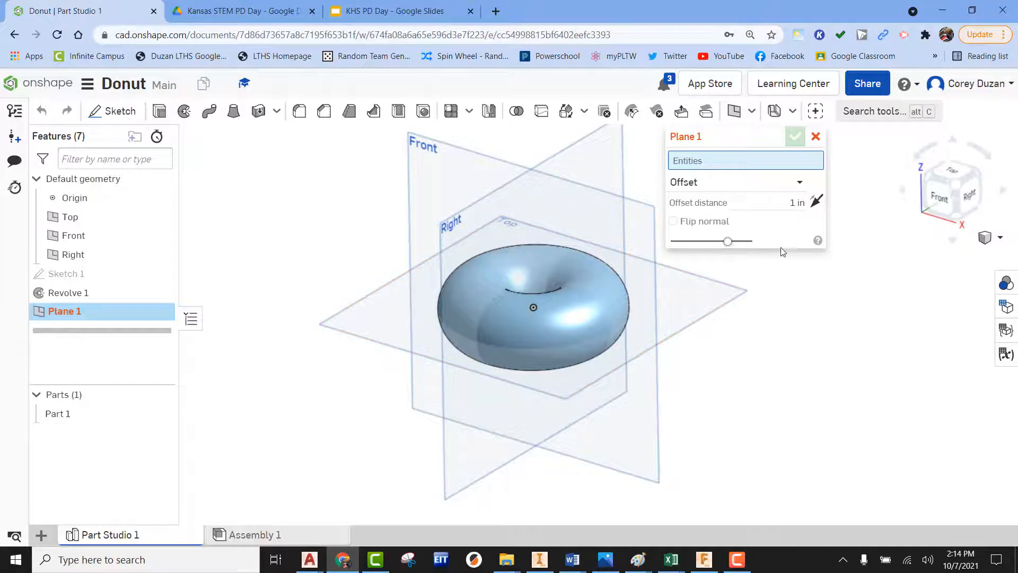
{"action": "left_click", "coordinate": [738, 297]}
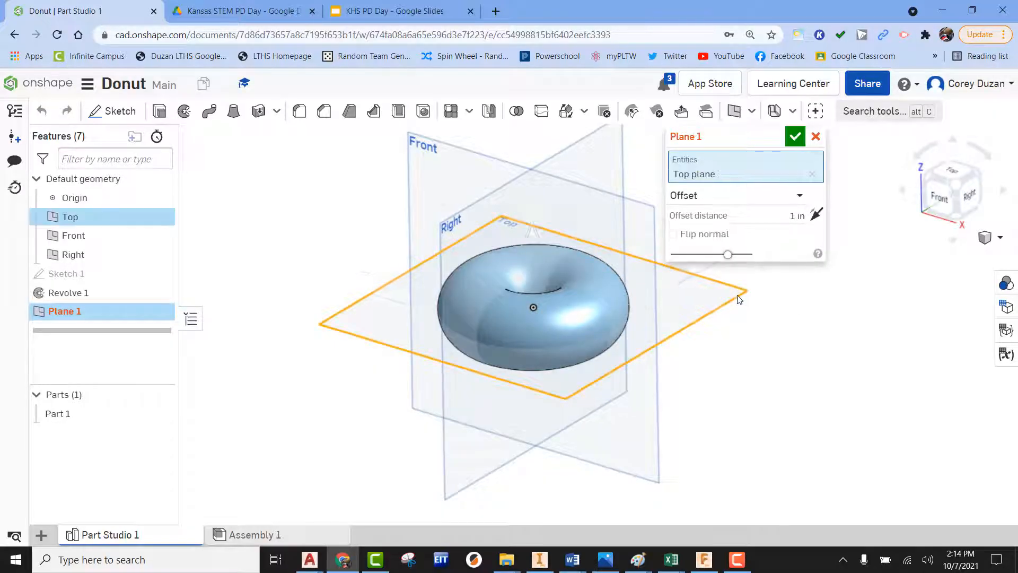
{"action": "middle_click_drag", "start_coordinate": [784, 336], "coordinate": [693, 373]}
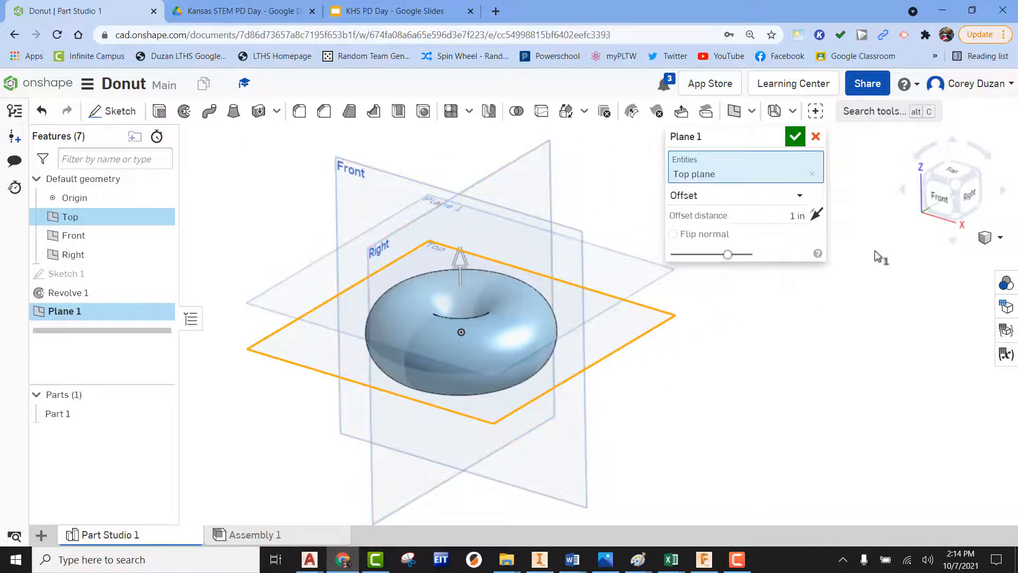
{"action": "left_click", "coordinate": [937, 200]}
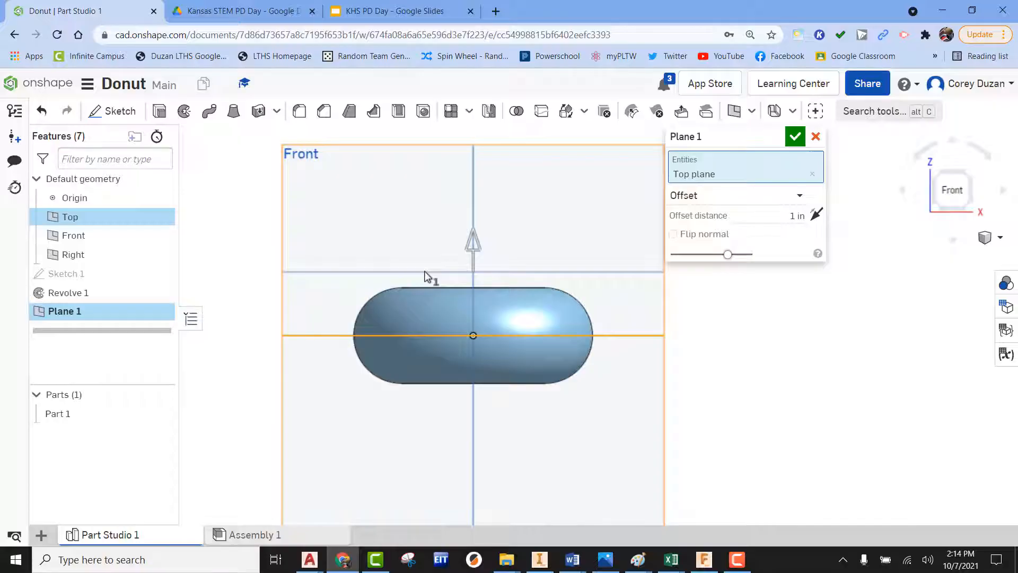
{"action": "left_click", "coordinate": [795, 136]}
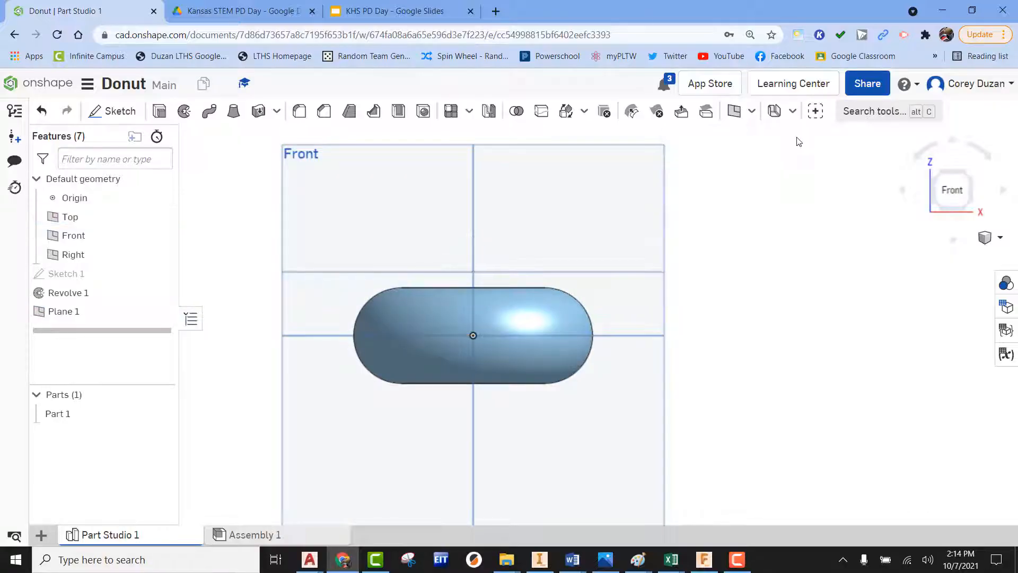
Start a sketch on the plane offset above the donut and view it from the top.
{"action": "left_click", "coordinate": [972, 178]}
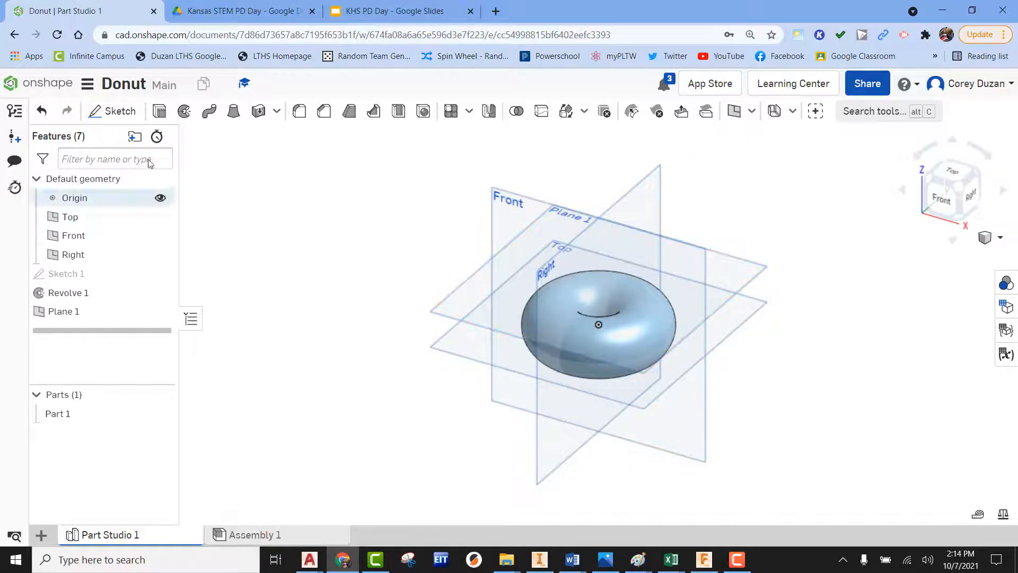
{"action": "left_click", "coordinate": [112, 111]}
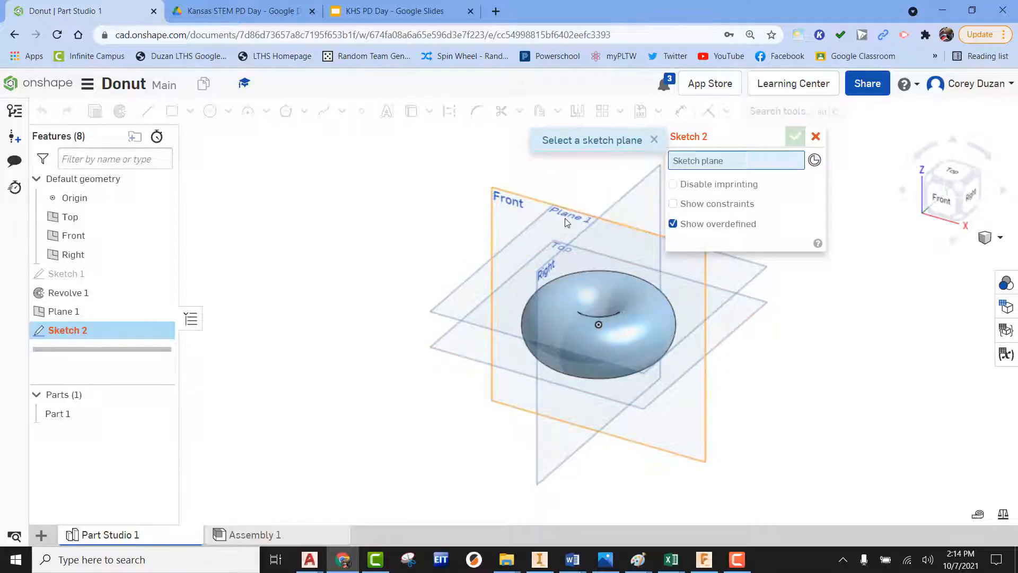
{"action": "left_click", "coordinate": [460, 291]}
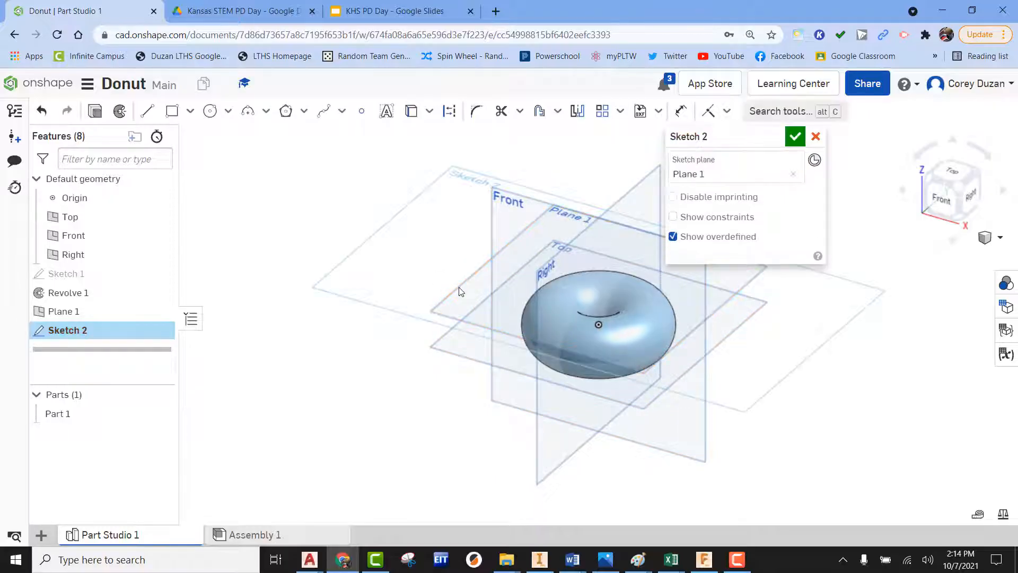
{"action": "left_click", "coordinate": [957, 173]}
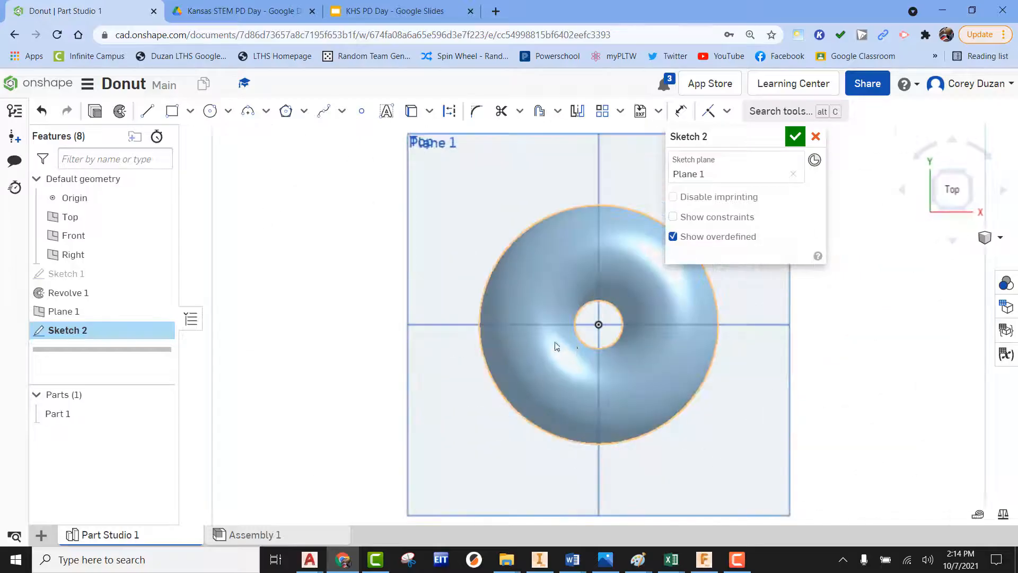
Draw a closed wavy spline just inside the donut's outer edge, ending at its own start point.
{"action": "left_click", "coordinate": [323, 110]}
{"action": "scroll", "coordinate": [466, 235], "scroll_direction": "down", "scroll_amount": 3}
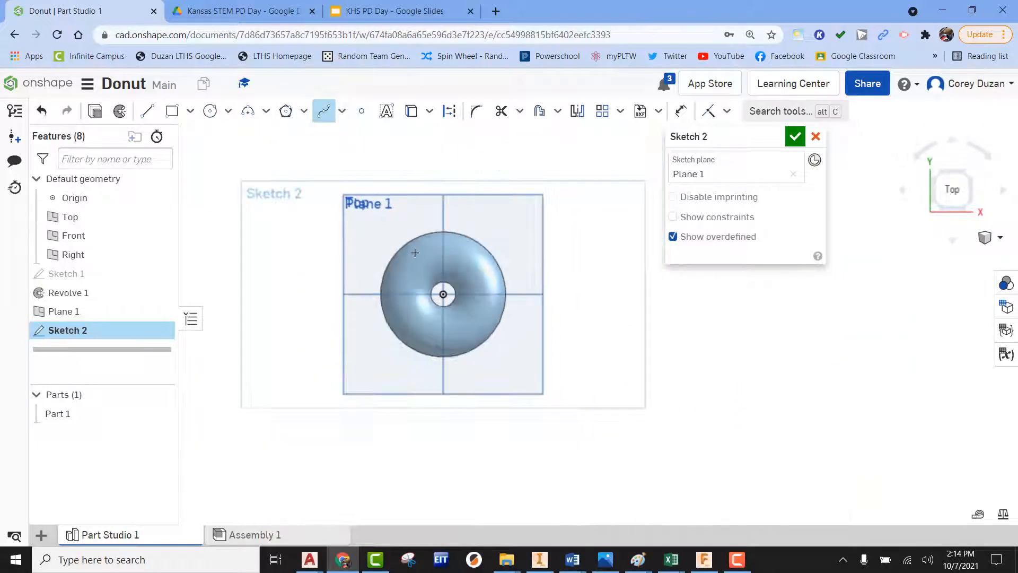
{"action": "scroll", "coordinate": [466, 234], "scroll_direction": "up", "scroll_amount": 5}
{"action": "scroll", "coordinate": [466, 235], "scroll_direction": "up", "scroll_amount": 1}
{"action": "scroll", "coordinate": [456, 228], "scroll_direction": "down", "scroll_amount": 3}
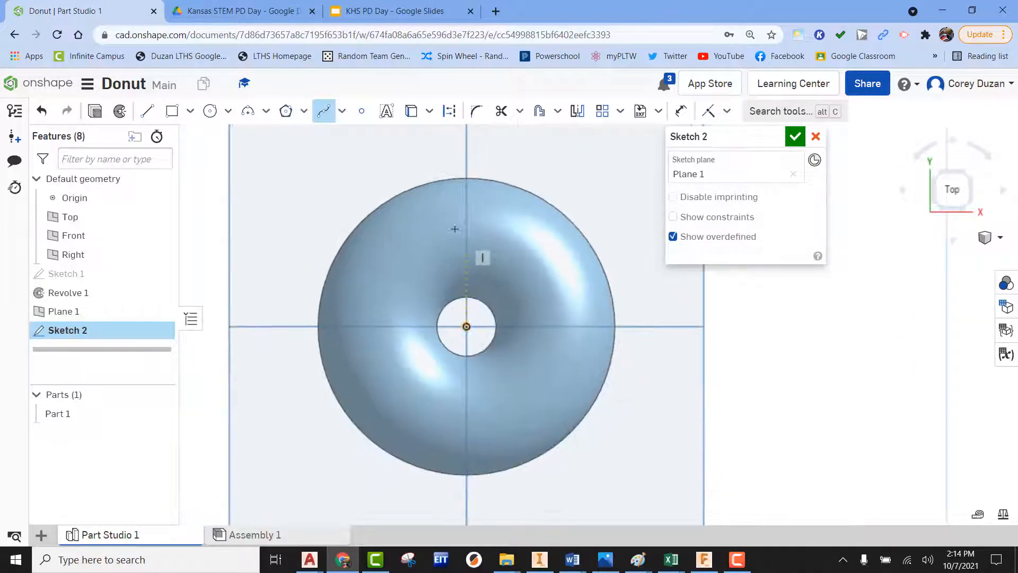
{"action": "left_click", "coordinate": [452, 176]}
{"action": "left_click", "coordinate": [434, 176]}
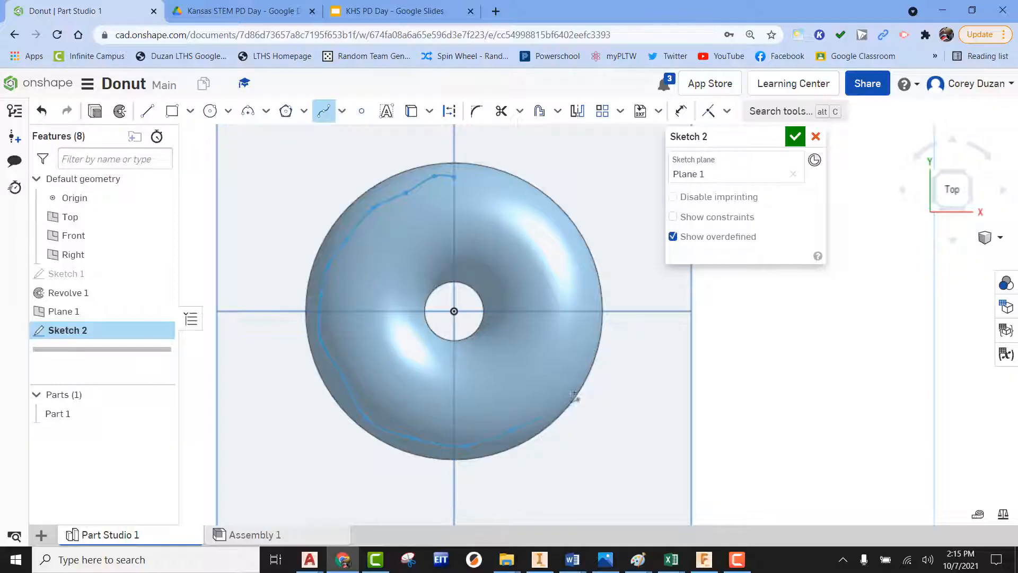
{"action": "left_click", "coordinate": [580, 342]}
{"action": "left_click", "coordinate": [591, 289]}
{"action": "left_click", "coordinate": [539, 204]}
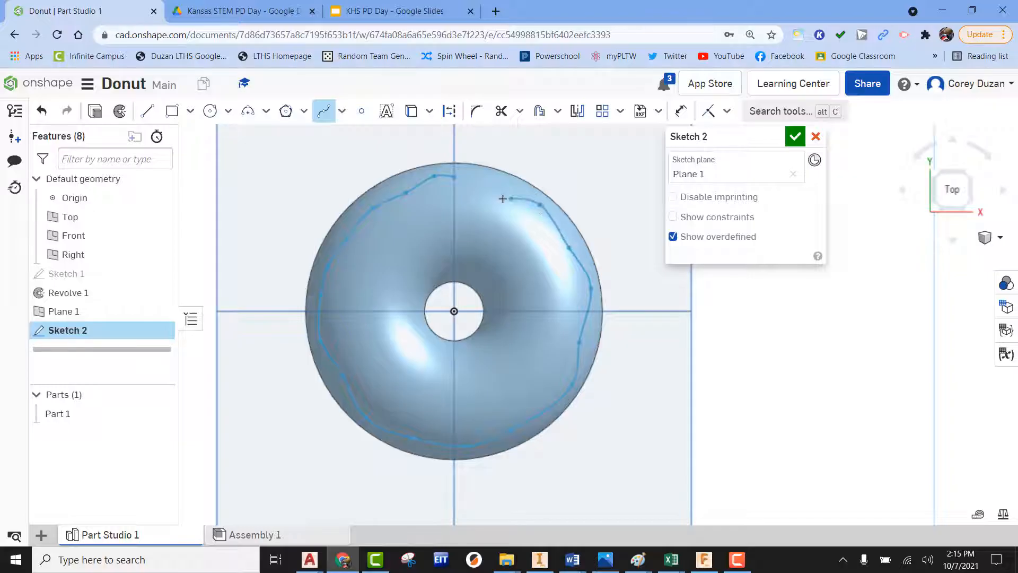
{"action": "left_click", "coordinate": [494, 187]}
{"action": "left_click", "coordinate": [471, 172]}
{"action": "left_click", "coordinate": [454, 177]}
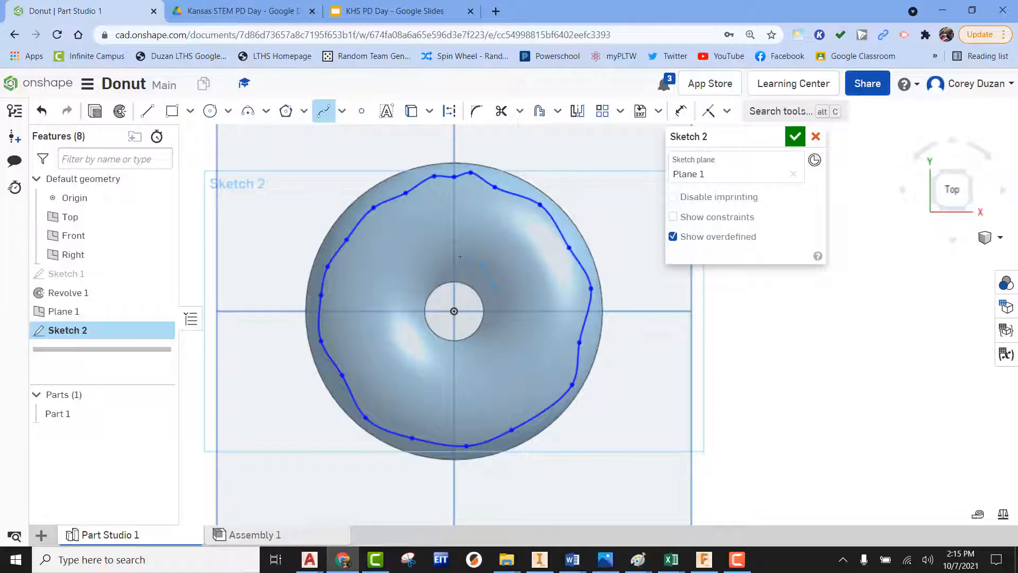
Draw a smaller closed wavy spline around the donut's hole and finish the sketch.
{"action": "left_click", "coordinate": [410, 285]}
{"action": "left_click", "coordinate": [410, 311]}
{"action": "left_click", "coordinate": [413, 340]}
{"action": "left_click", "coordinate": [441, 358]}
{"action": "left_click", "coordinate": [470, 360]}
{"action": "left_click", "coordinate": [500, 293]}
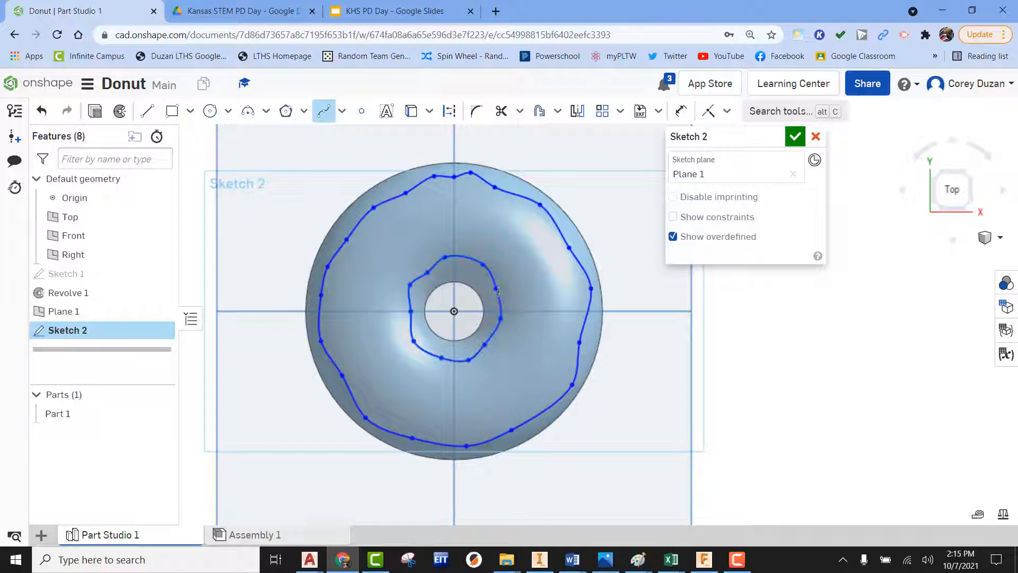
{"action": "left_click", "coordinate": [794, 137]}
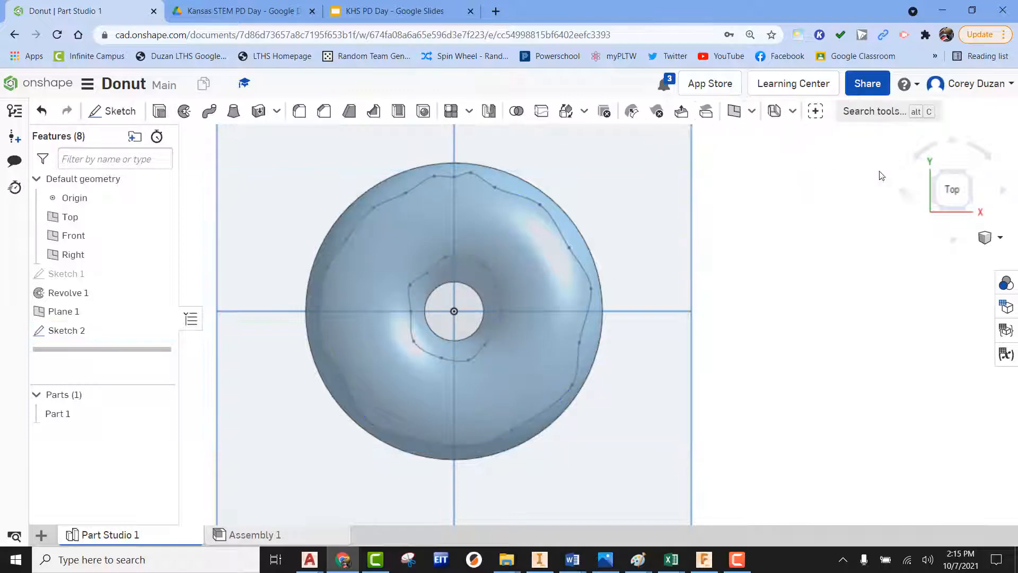
Set up a solid extrusion of the ring-shaped region between the two wavy splines.
{"action": "left_click", "coordinate": [971, 172]}
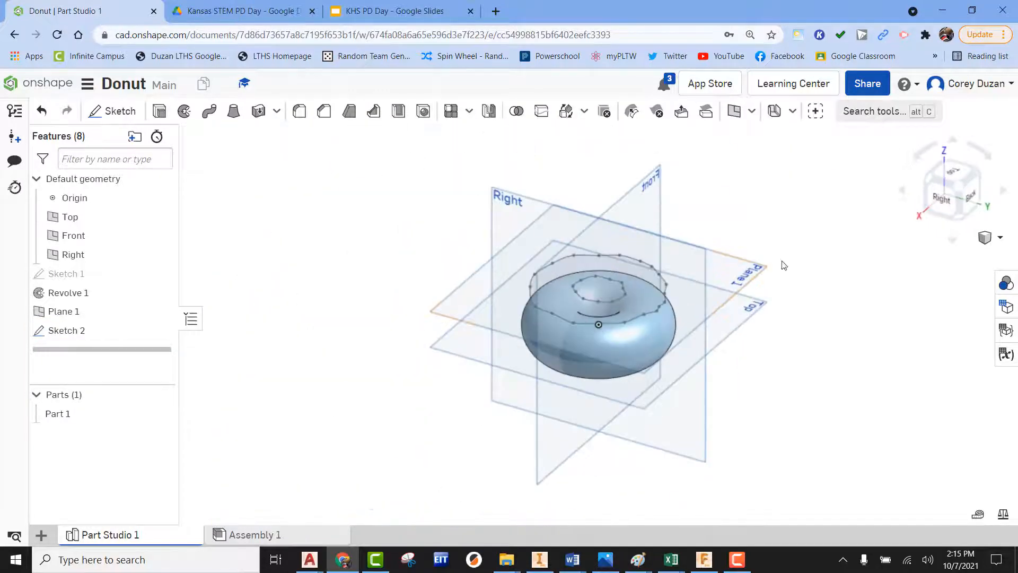
{"action": "scroll", "coordinate": [657, 290], "scroll_direction": "down", "scroll_amount": 4}
{"action": "scroll", "coordinate": [657, 292], "scroll_direction": "up", "scroll_amount": 6}
{"action": "scroll", "coordinate": [653, 294], "scroll_direction": "up", "scroll_amount": 3}
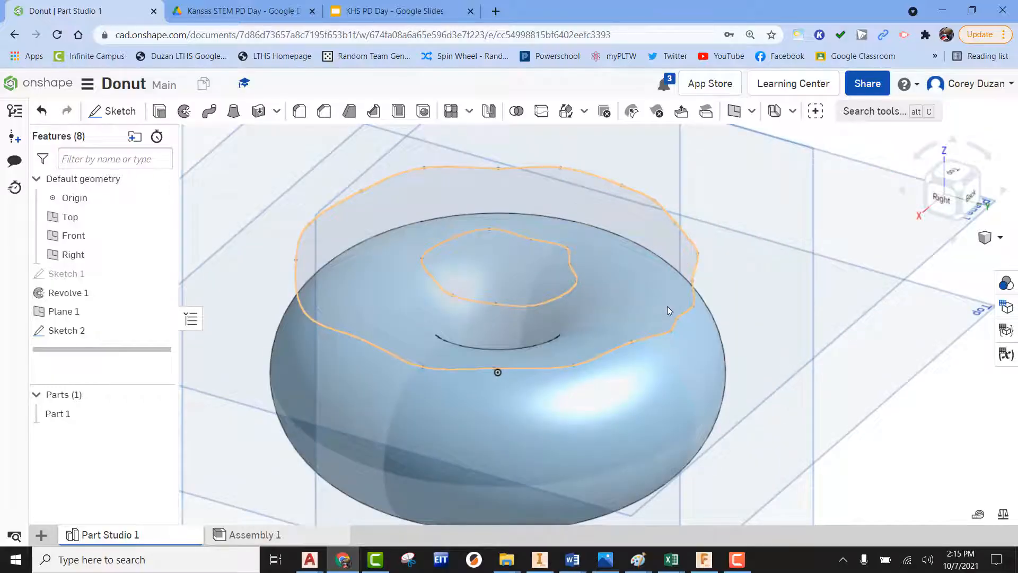
{"action": "middle_click_drag", "start_coordinate": [664, 326], "coordinate": [653, 297]}
{"action": "mouse_move", "coordinate": [646, 321]}
{"action": "right_mouse_down"}
{"action": "mouse_move", "coordinate": [647, 299]}
{"action": "mouse_move", "coordinate": [654, 327]}
{"action": "right_mouse_up"}
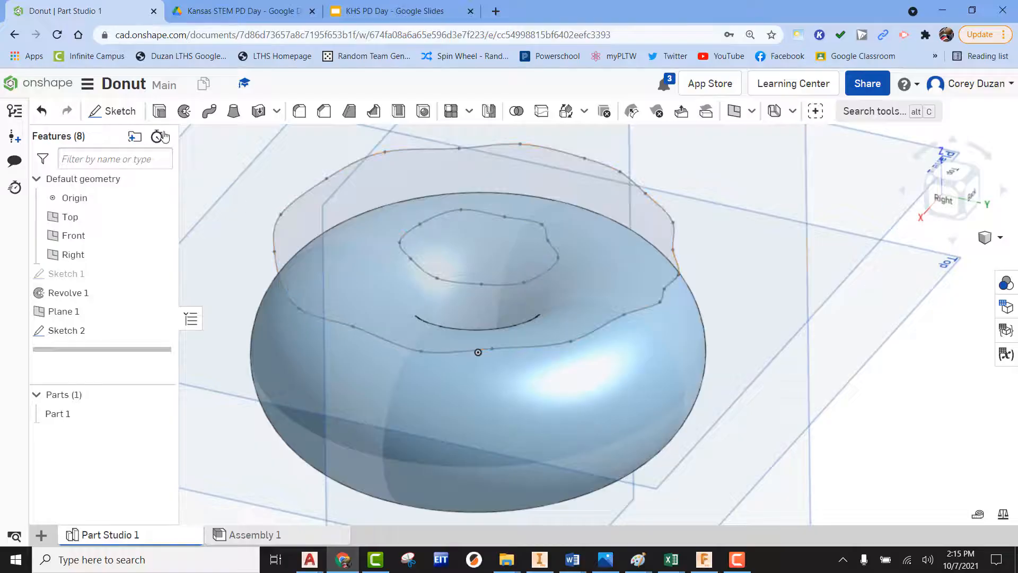
{"action": "left_click", "coordinate": [160, 111]}
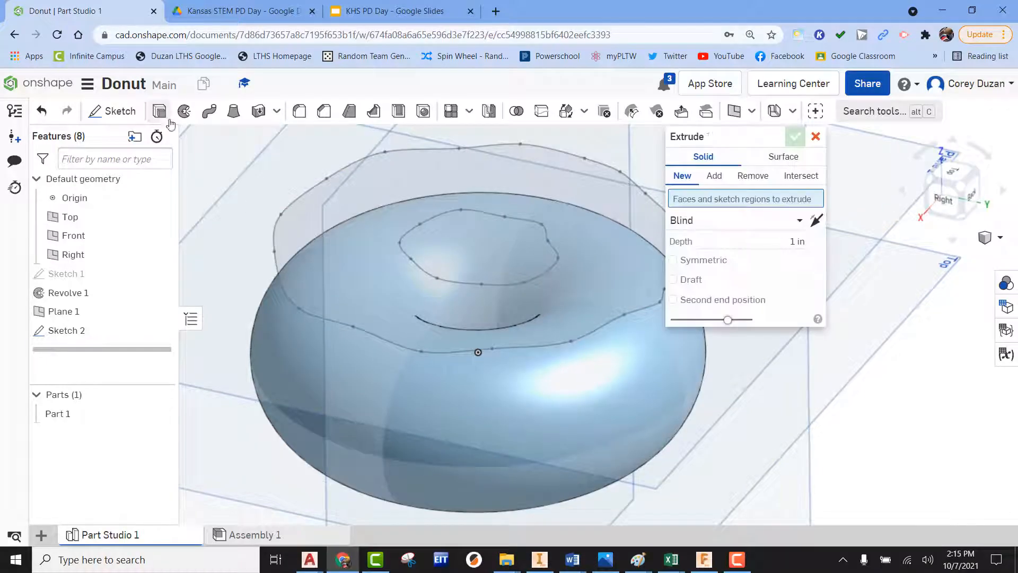
{"action": "left_click", "coordinate": [358, 215]}
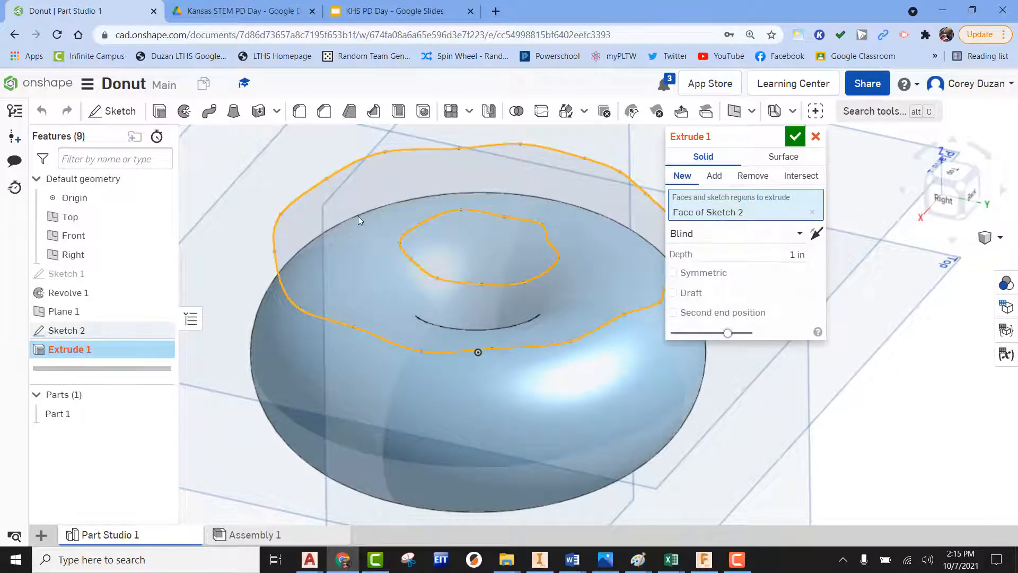
{"action": "scroll", "coordinate": [398, 259], "scroll_direction": "up", "scroll_amount": 3}
{"action": "scroll", "coordinate": [401, 268], "scroll_direction": "down", "scroll_amount": 5}
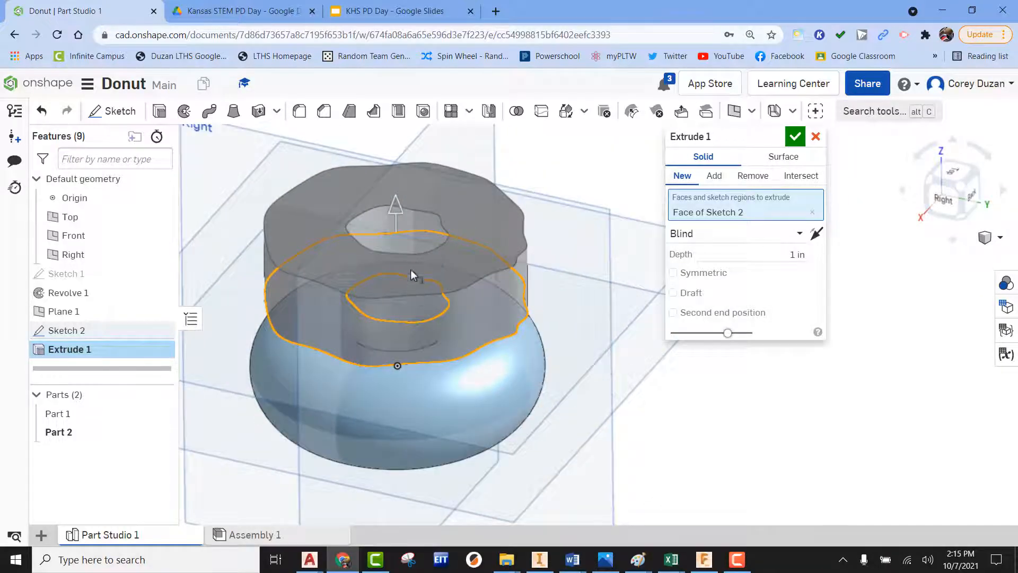
Flip the extrusion down toward the donut and end it with Up to face on the revolved surface.
{"action": "left_click", "coordinate": [817, 234]}
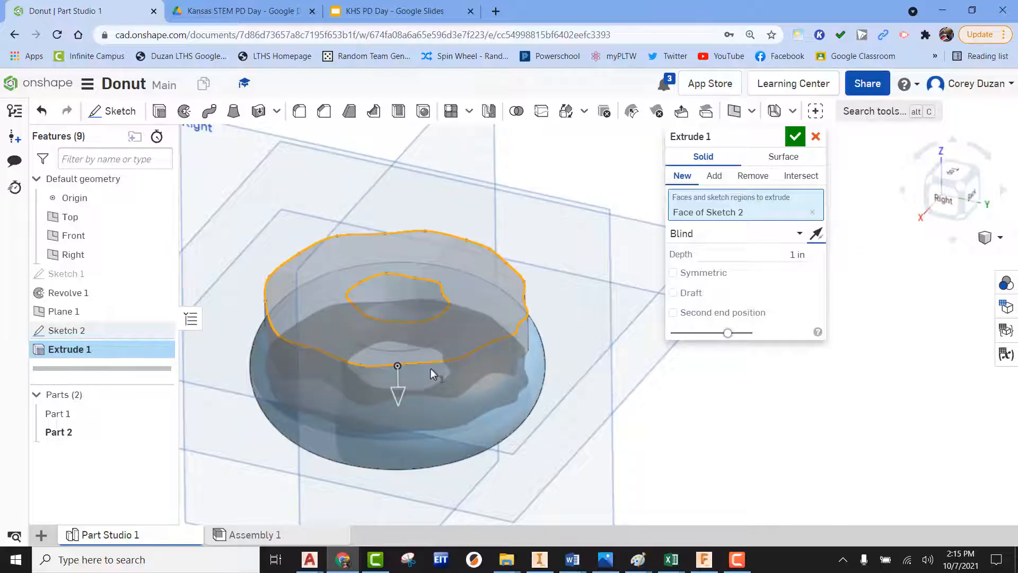
{"action": "left_click", "coordinate": [799, 234]}
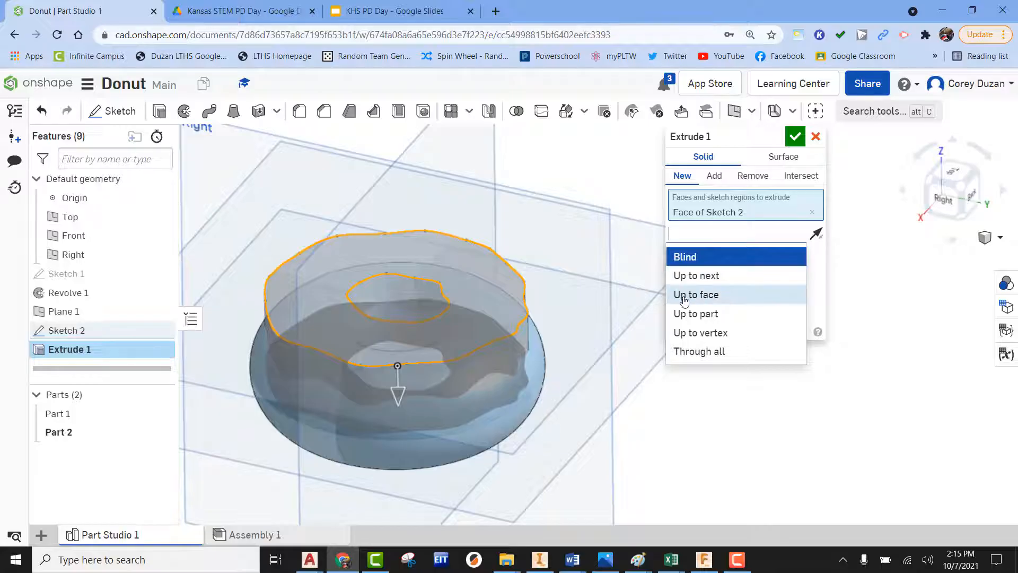
{"action": "left_click", "coordinate": [709, 296]}
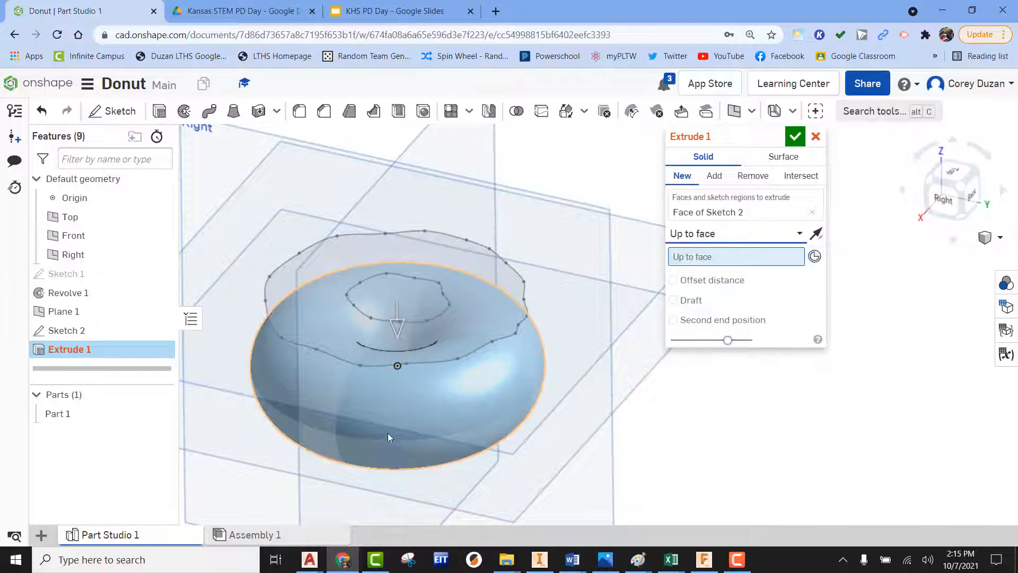
{"action": "left_click", "coordinate": [424, 412]}
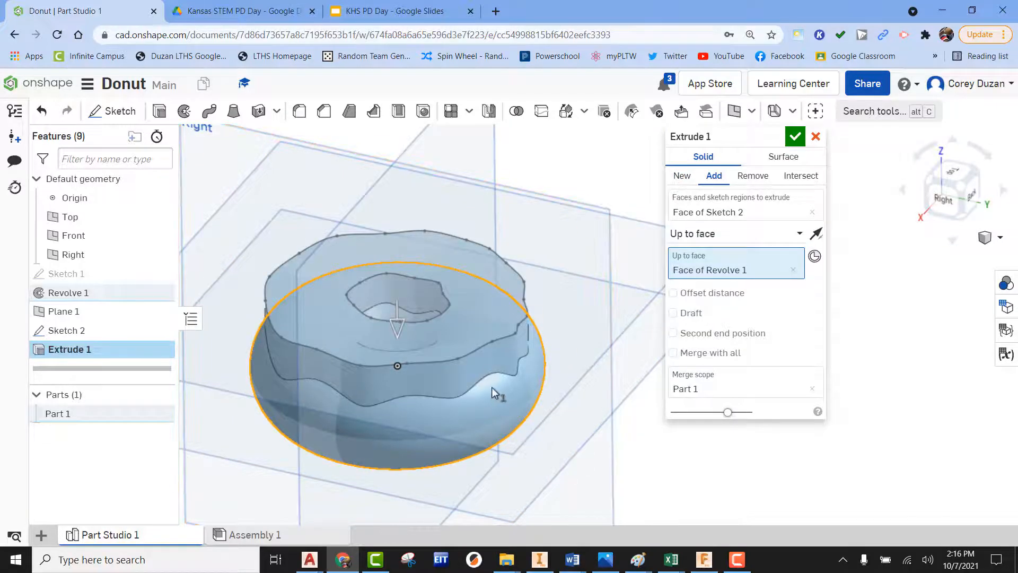
{"action": "left_click", "coordinate": [794, 137]}
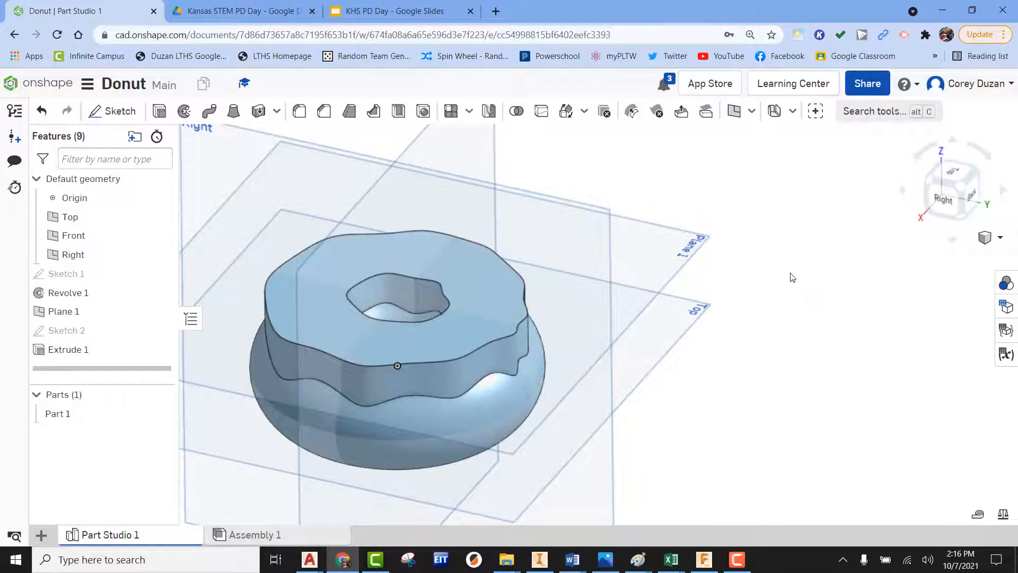
Start a sketch on the Right plane and view it from the right side.
{"action": "scroll", "coordinate": [792, 278], "scroll_direction": "up", "scroll_amount": 4}
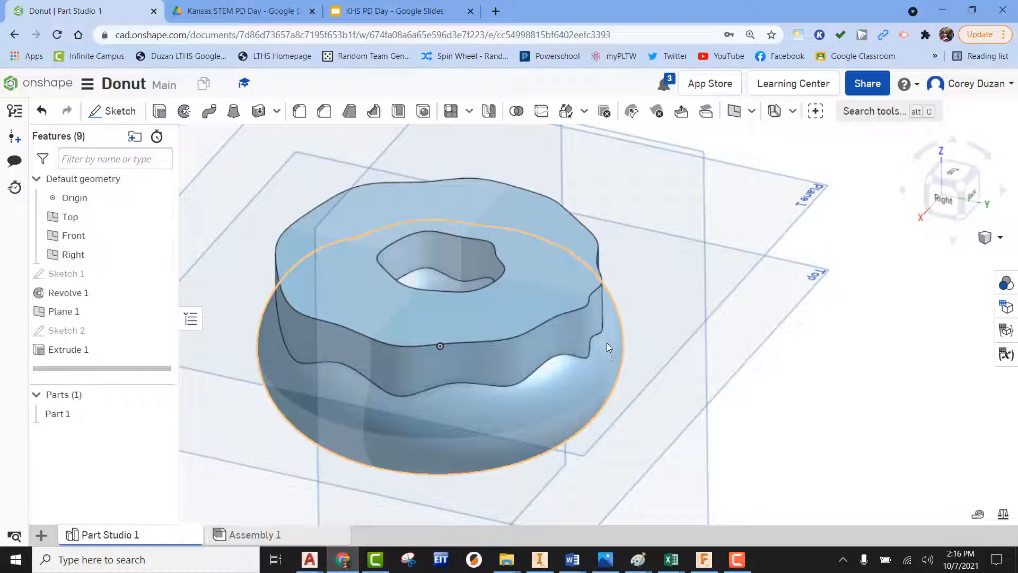
{"action": "scroll", "coordinate": [606, 343], "scroll_direction": "down", "scroll_amount": 5}
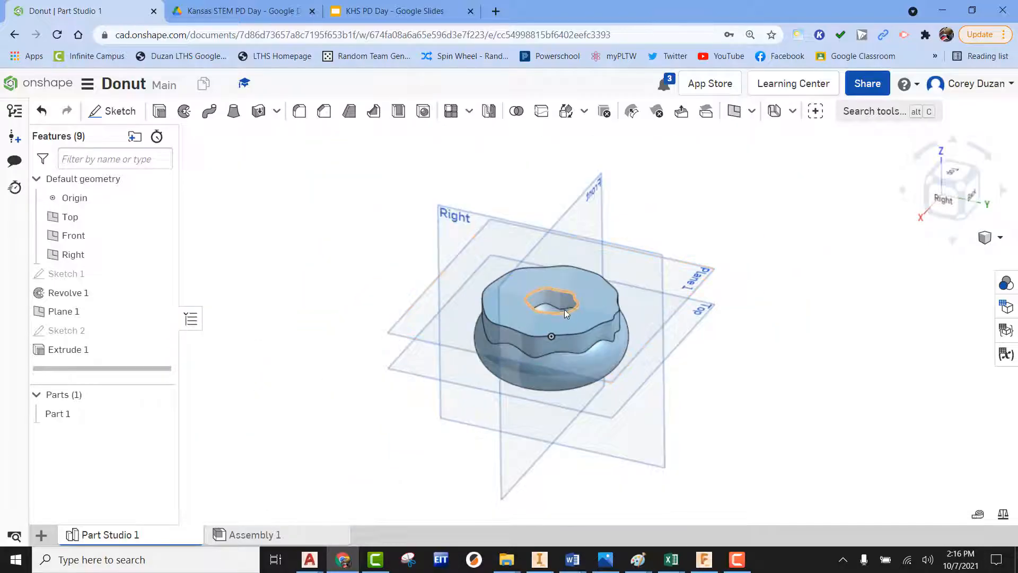
{"action": "right_click_drag", "start_coordinate": [583, 307], "coordinate": [694, 330]}
{"action": "left_click", "coordinate": [119, 110]}
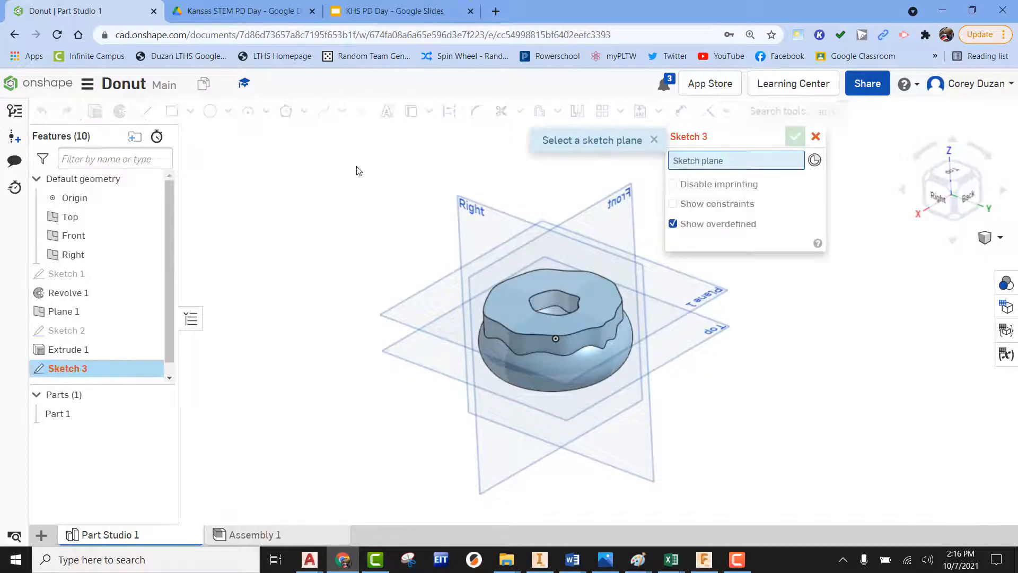
{"action": "left_click", "coordinate": [470, 201]}
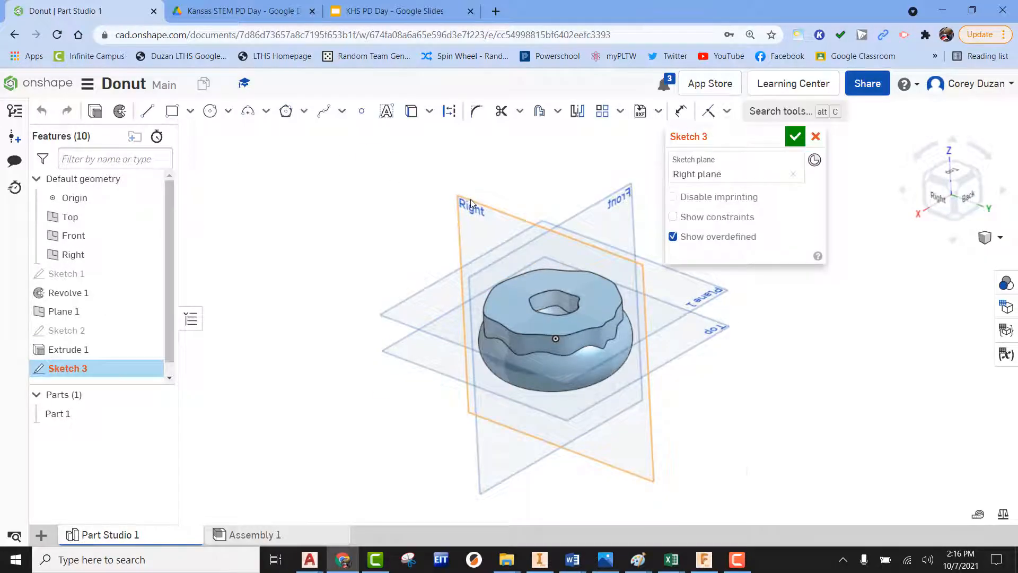
{"action": "left_click", "coordinate": [937, 193]}
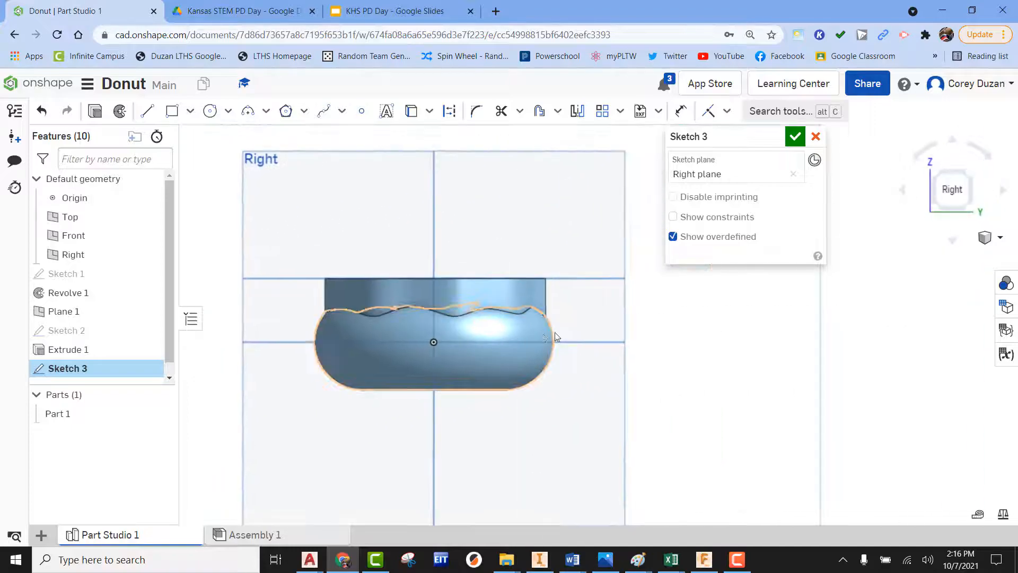
Project the donut's revolved face into the sketch with the Use tool.
{"action": "scroll", "coordinate": [478, 343], "scroll_direction": "up", "scroll_amount": 5}
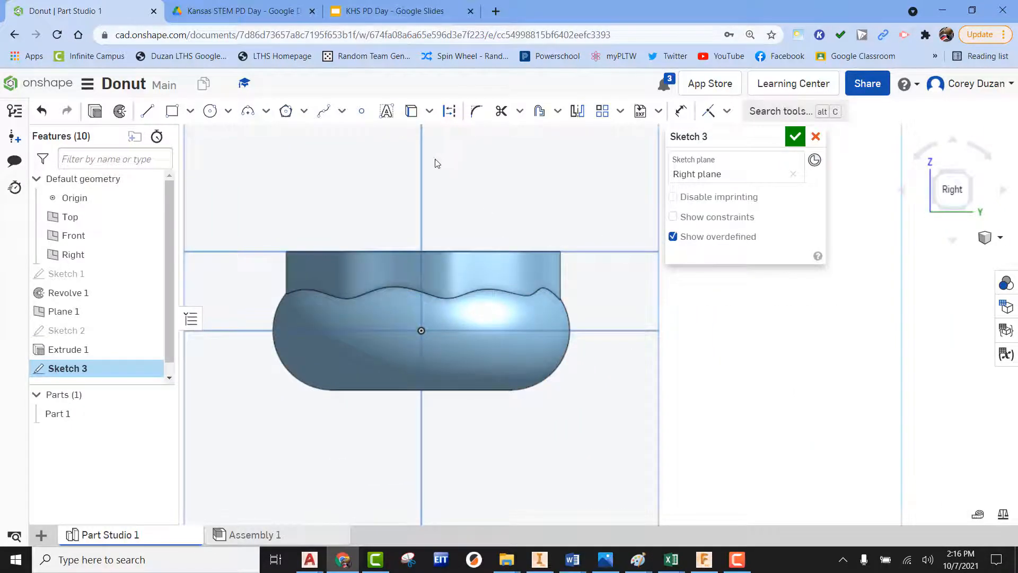
{"action": "left_click", "coordinate": [411, 112]}
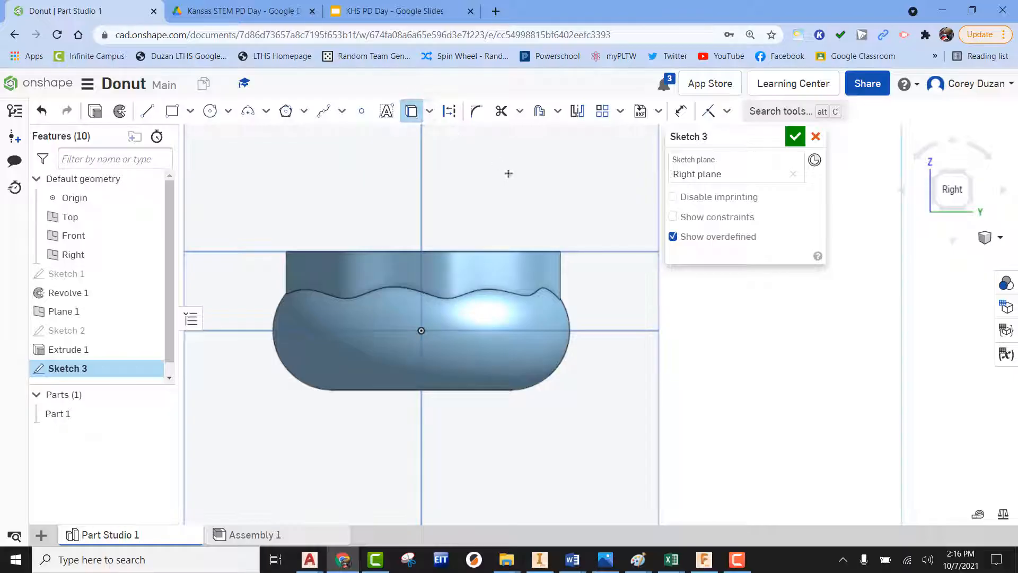
{"action": "left_click", "coordinate": [567, 310]}
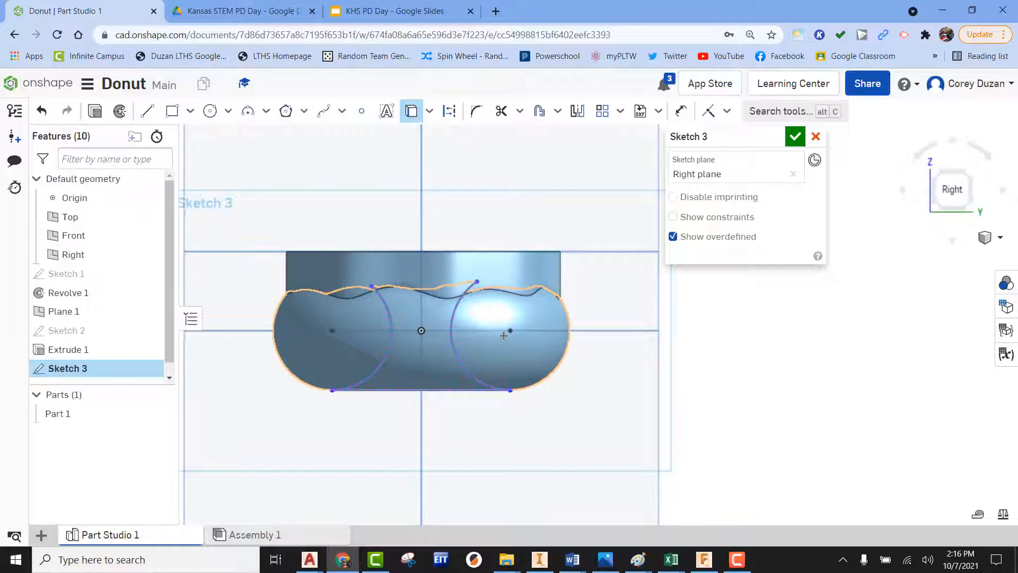
Draw a circle about 1.624 in in diameter on the center of the donut's cross-section at positive Y, slightly larger than the projected arc.
{"action": "left_click", "coordinate": [210, 111]}
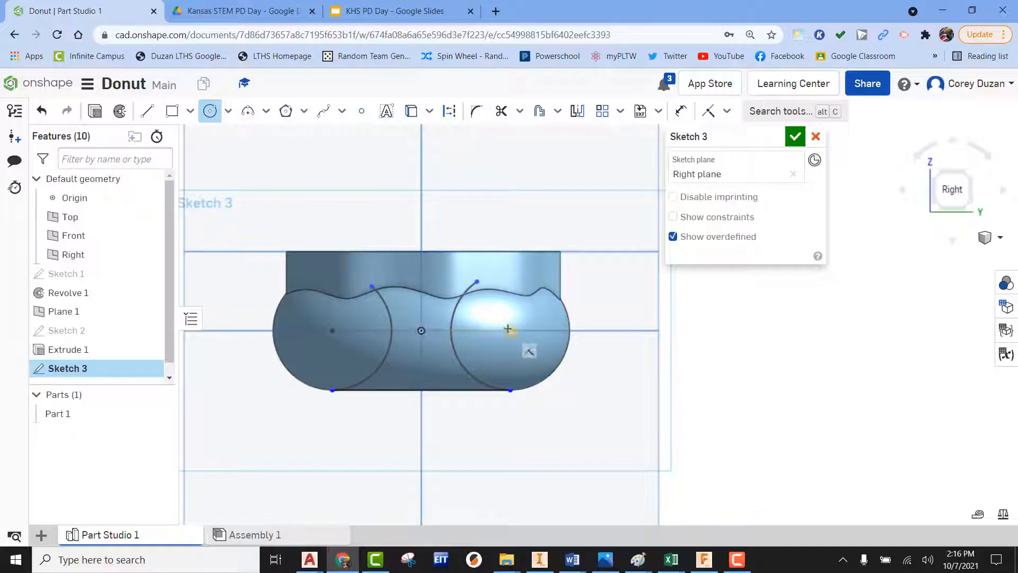
{"action": "left_click", "coordinate": [508, 329]}
{"action": "scroll", "coordinate": [445, 304], "scroll_direction": "down", "scroll_amount": 5}
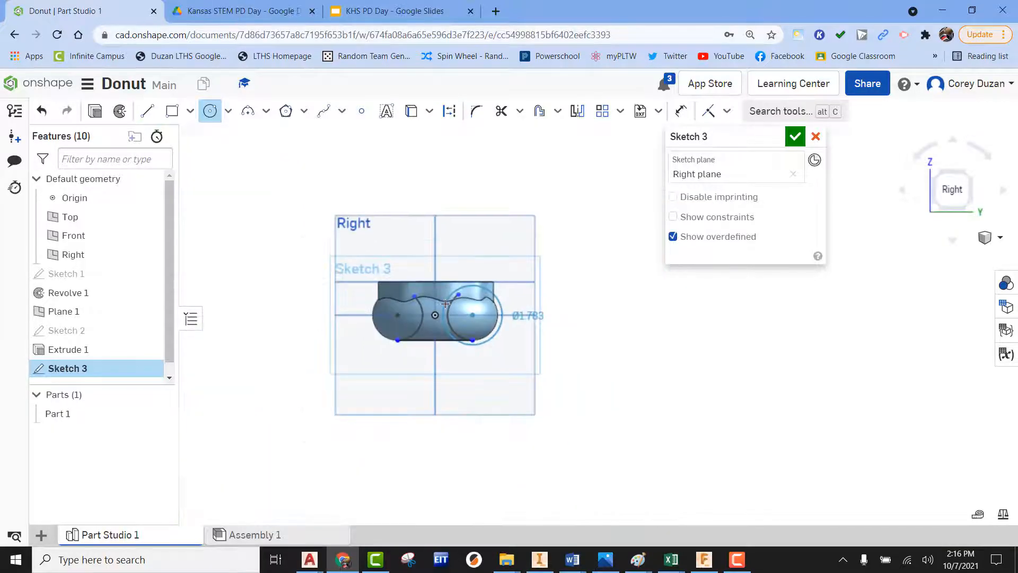
{"action": "scroll", "coordinate": [445, 303], "scroll_direction": "up", "scroll_amount": 5}
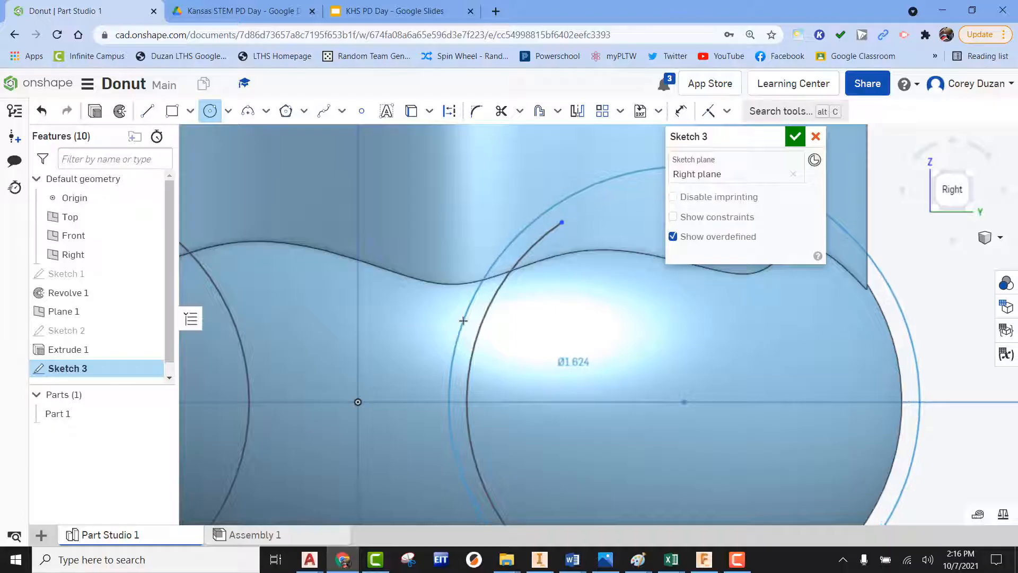
{"action": "scroll", "coordinate": [461, 307], "scroll_direction": "down", "scroll_amount": 3}
{"action": "scroll", "coordinate": [454, 281], "scroll_direction": "down", "scroll_amount": 3}
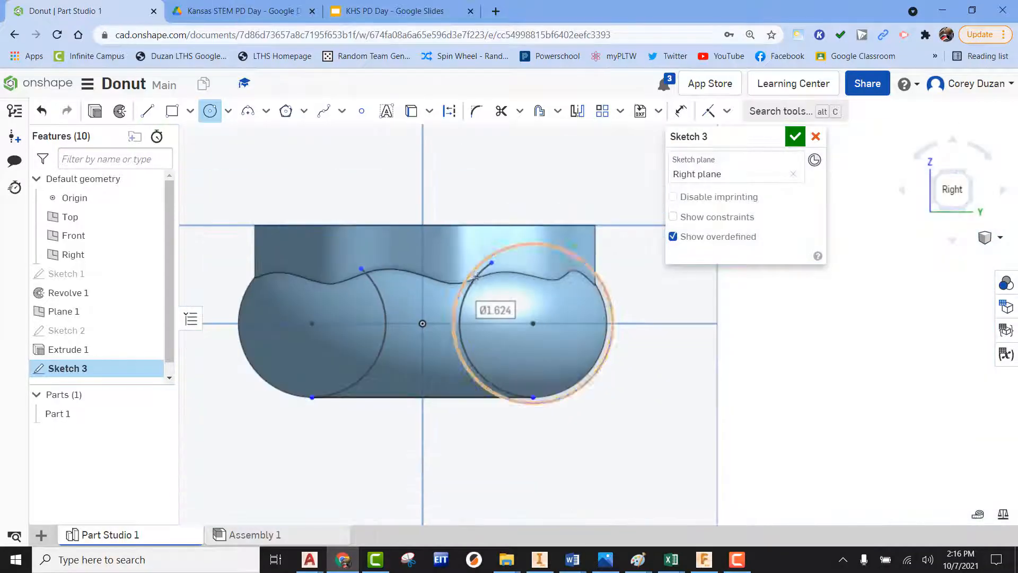
{"action": "scroll", "coordinate": [609, 252], "scroll_direction": "up", "scroll_amount": 3}
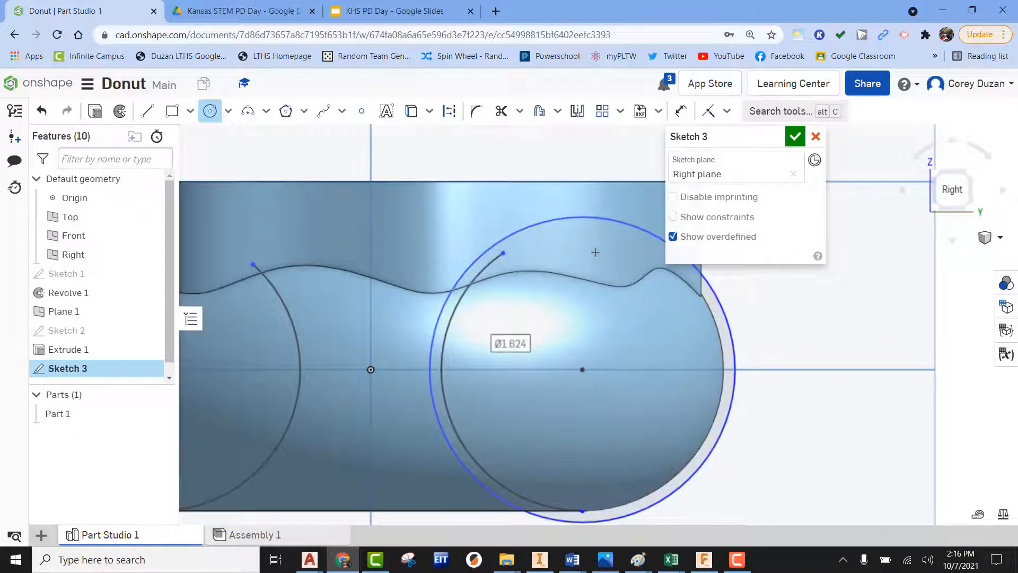
Draw a vertical line about 1.291 in long up from the circle's inner quadrant, and a horizontal line outward past the circle's outer side.
{"action": "scroll", "coordinate": [595, 252], "scroll_direction": "down", "scroll_amount": 3}
{"action": "scroll", "coordinate": [524, 276], "scroll_direction": "up", "scroll_amount": 3}
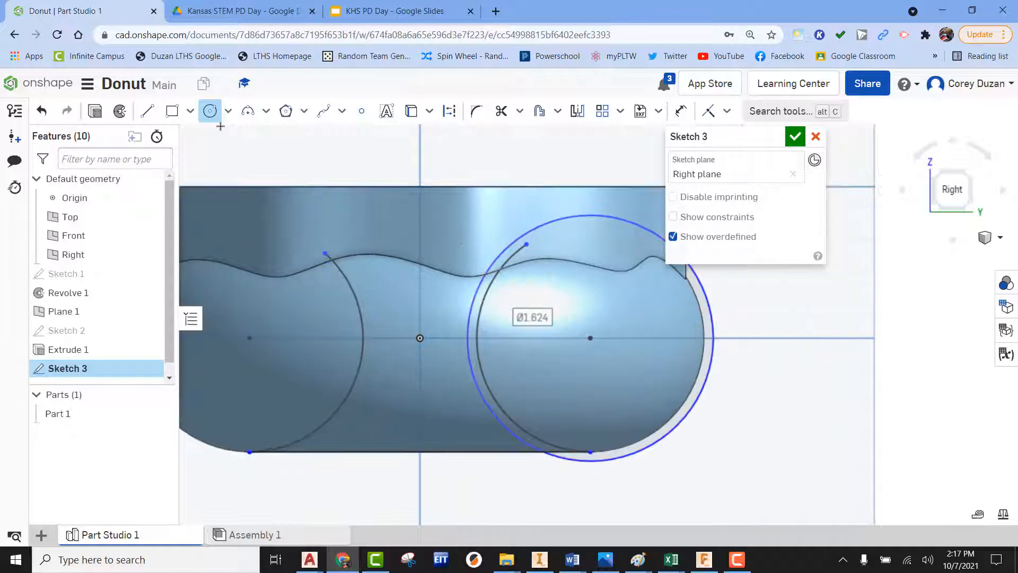
{"action": "left_click", "coordinate": [147, 111]}
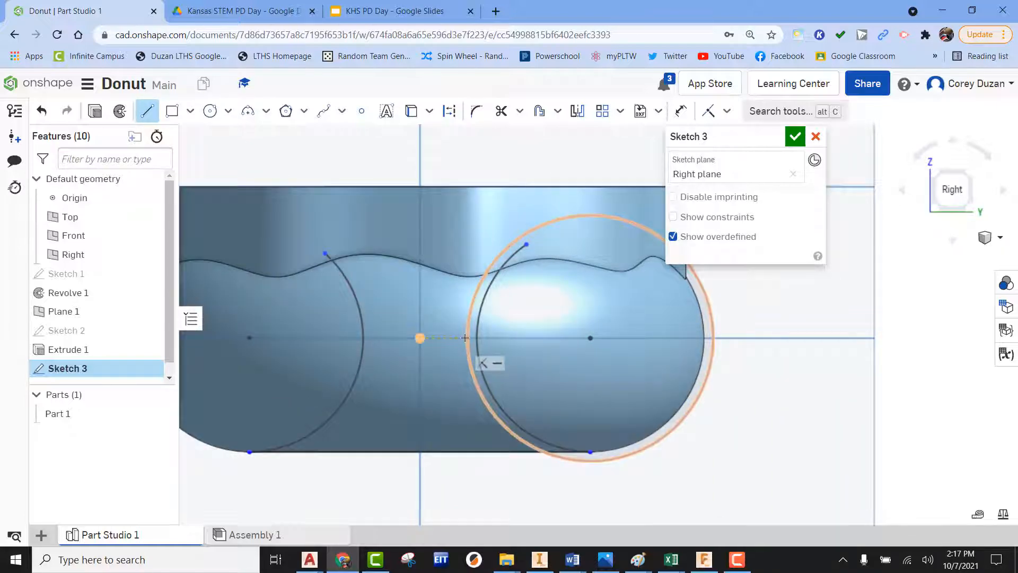
{"action": "left_click", "coordinate": [466, 338]}
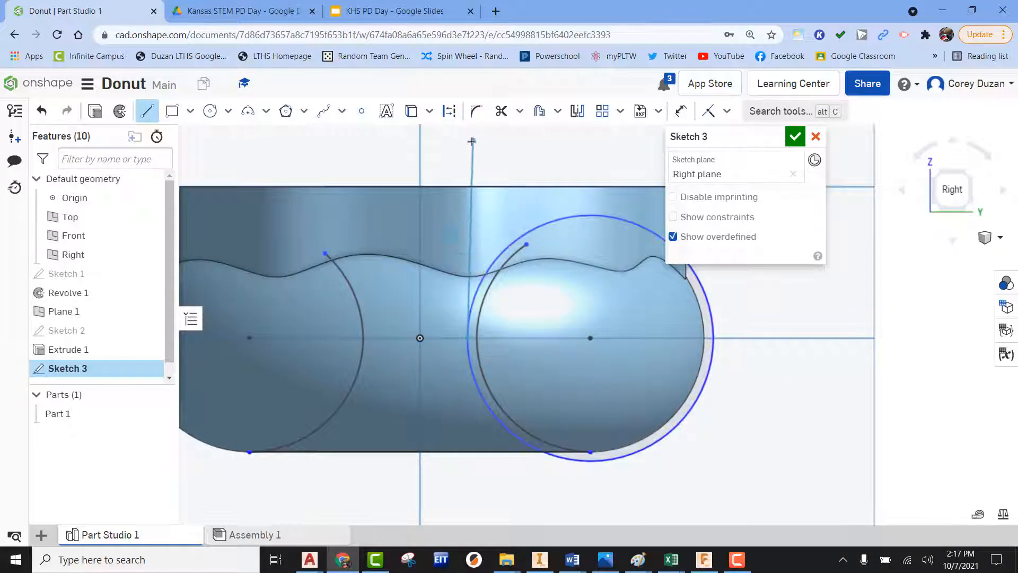
{"action": "left_click", "coordinate": [467, 144]}
{"action": "scroll", "coordinate": [468, 144], "scroll_direction": "down", "scroll_amount": 3}
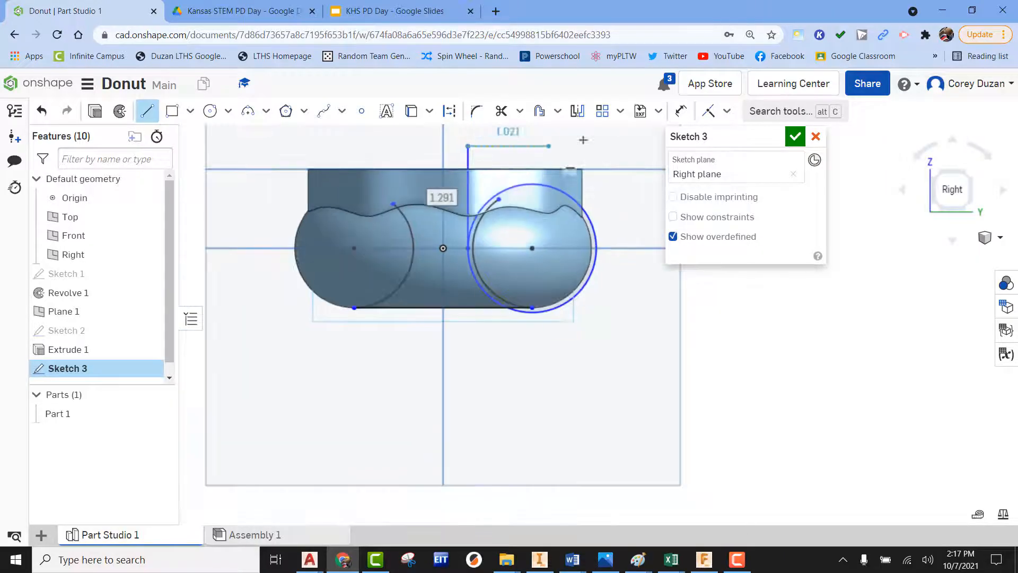
{"action": "left_click", "coordinate": [615, 147]}
{"action": "key", "text": "Escape"}
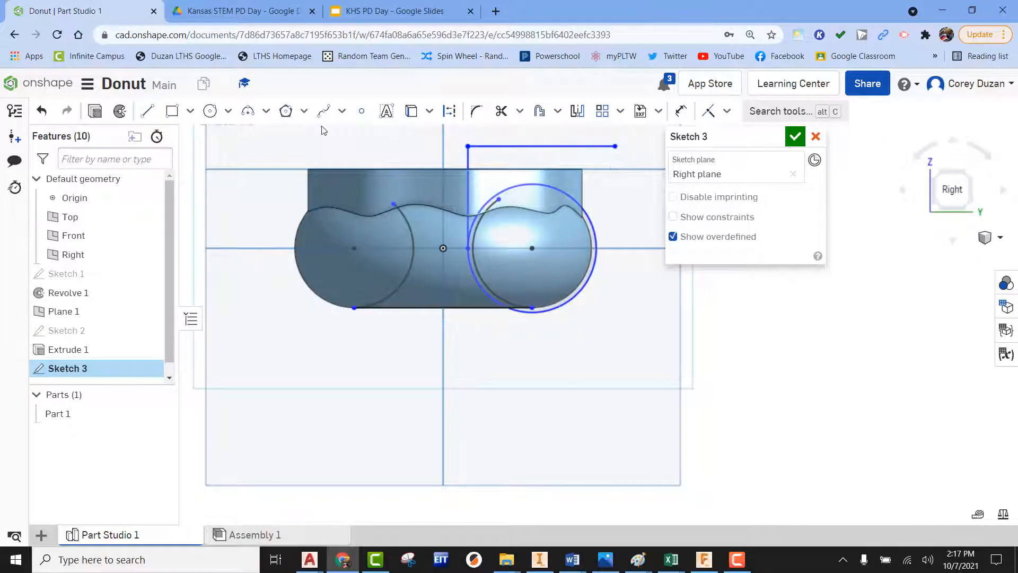
Draw a vertical line about 1.427 in long from the circle's outer quadrant, crossing the horizontal line above the donut.
{"action": "left_click", "coordinate": [597, 248]}
{"action": "left_click", "coordinate": [596, 136]}
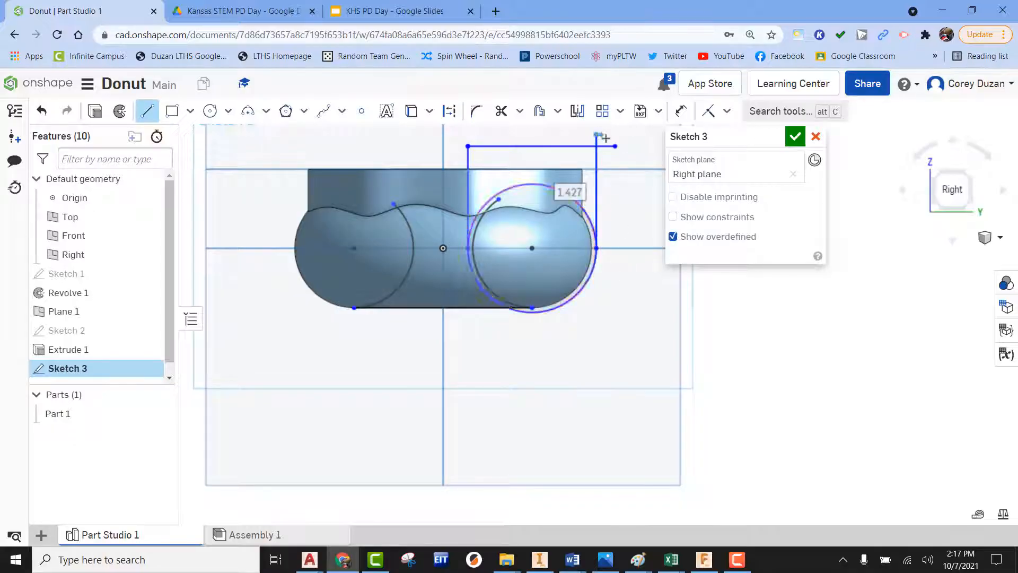
{"action": "key", "text": "Escape"}
{"action": "middle_click_drag", "start_coordinate": [612, 175], "coordinate": [565, 235]}
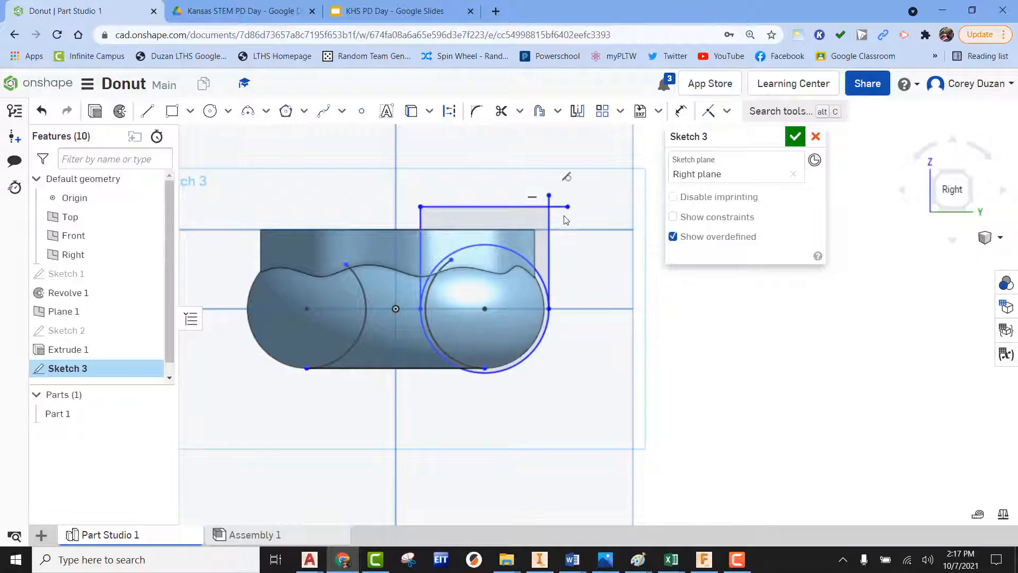
Trim the overhanging ends of the horizontal and outer vertical lines at their crossing to form a clean corner.
{"action": "left_click", "coordinate": [501, 111]}
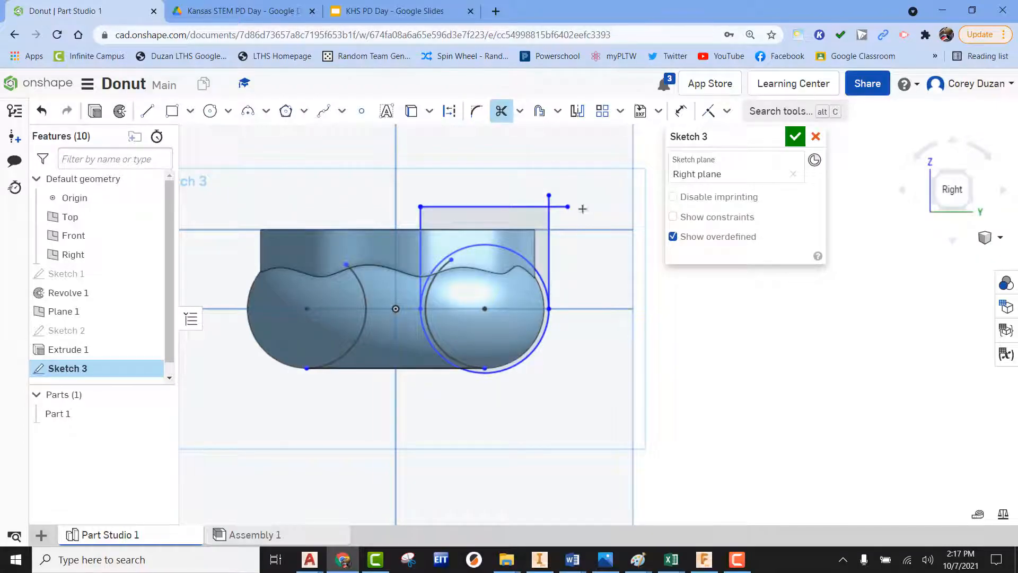
{"action": "scroll", "coordinate": [557, 205], "scroll_direction": "down", "scroll_amount": 3}
{"action": "scroll", "coordinate": [555, 205], "scroll_direction": "up", "scroll_amount": 4}
{"action": "scroll", "coordinate": [555, 205], "scroll_direction": "up", "scroll_amount": 4}
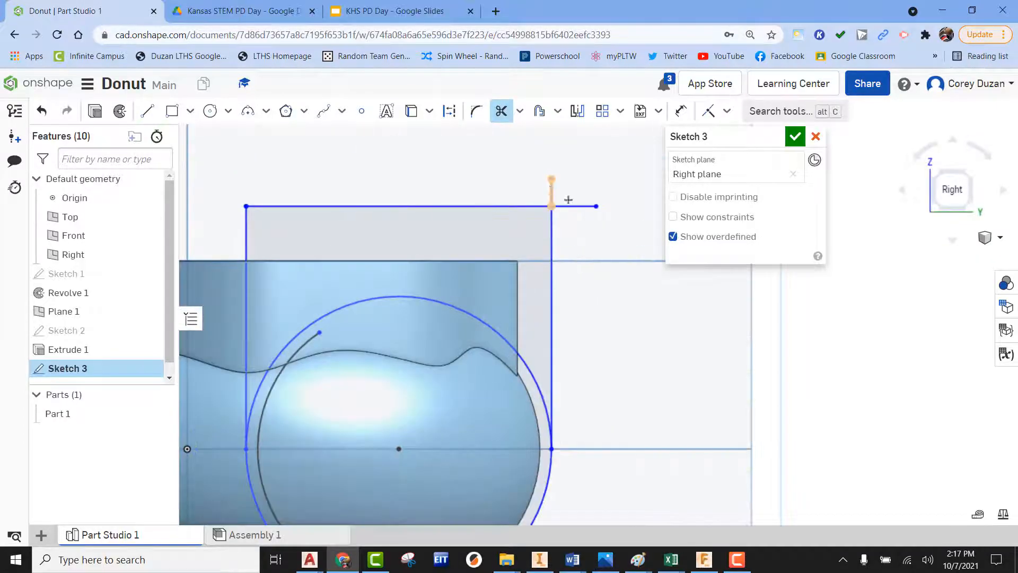
{"action": "left_click", "coordinate": [568, 199]}
{"action": "scroll", "coordinate": [600, 228], "scroll_direction": "down", "scroll_amount": 5}
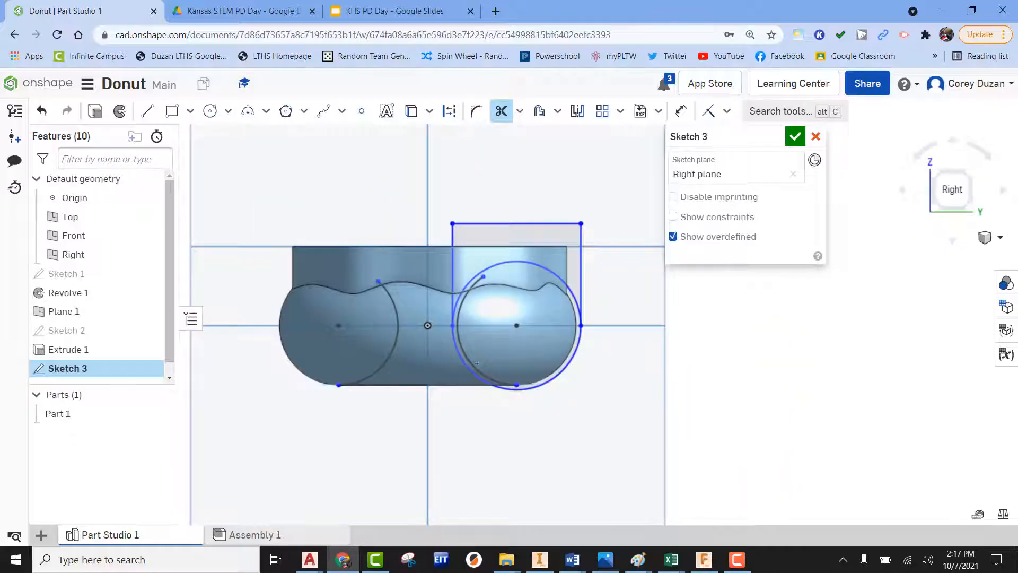
Trim away the lower half of the circle, leaving the upper arc between the two vertical lines.
{"action": "scroll", "coordinate": [476, 362], "scroll_direction": "up", "scroll_amount": 3}
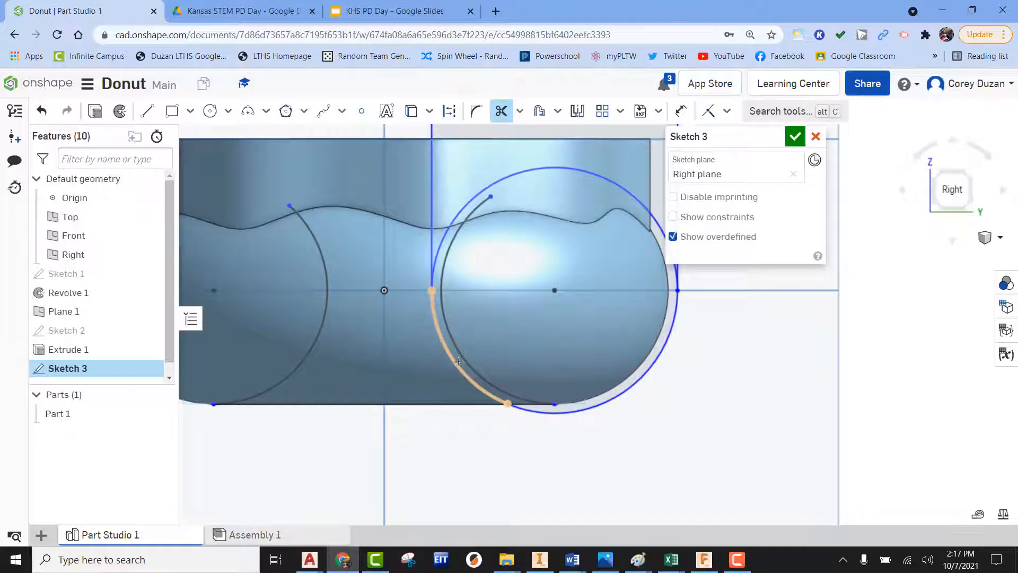
{"action": "left_click", "coordinate": [459, 361]}
{"action": "left_click", "coordinate": [598, 395]}
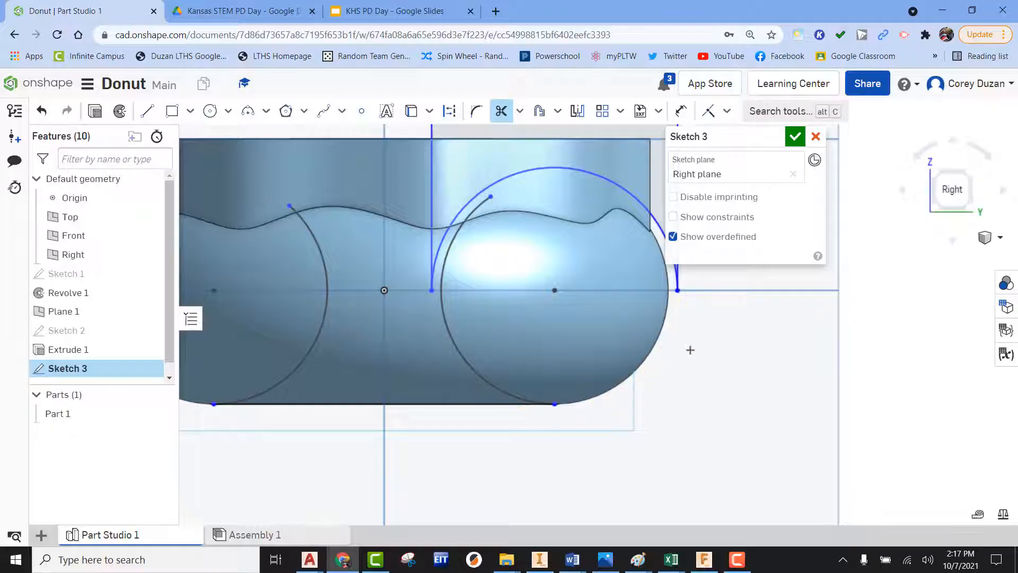
{"action": "middle_click_drag", "start_coordinate": [689, 350], "coordinate": [564, 403]}
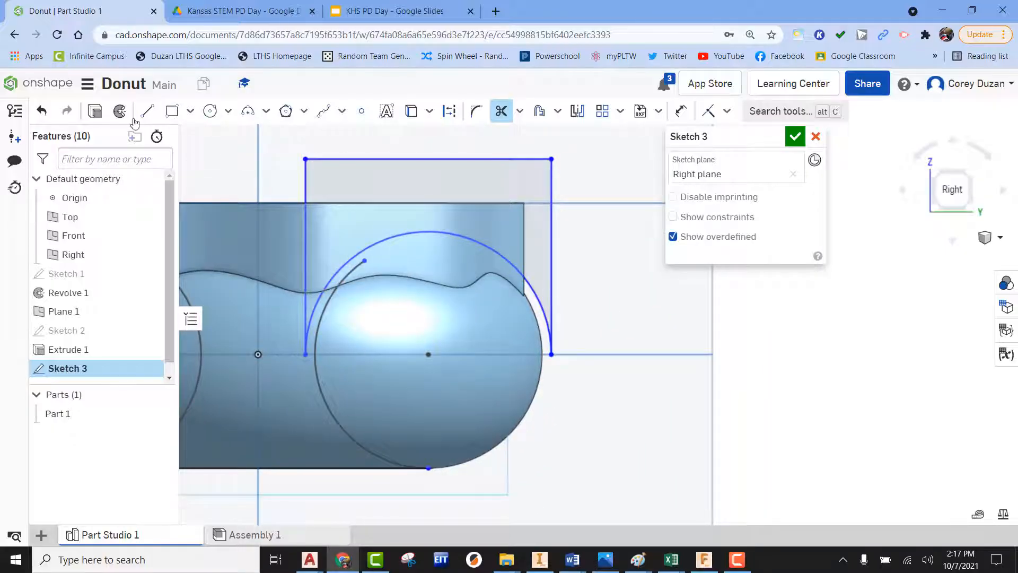
Draw a vertical axis line from the origin up above the donut and finish the sketch.
{"action": "scroll", "coordinate": [455, 281], "scroll_direction": "down", "scroll_amount": 3}
{"action": "middle_click_drag", "start_coordinate": [414, 283], "coordinate": [497, 317]}
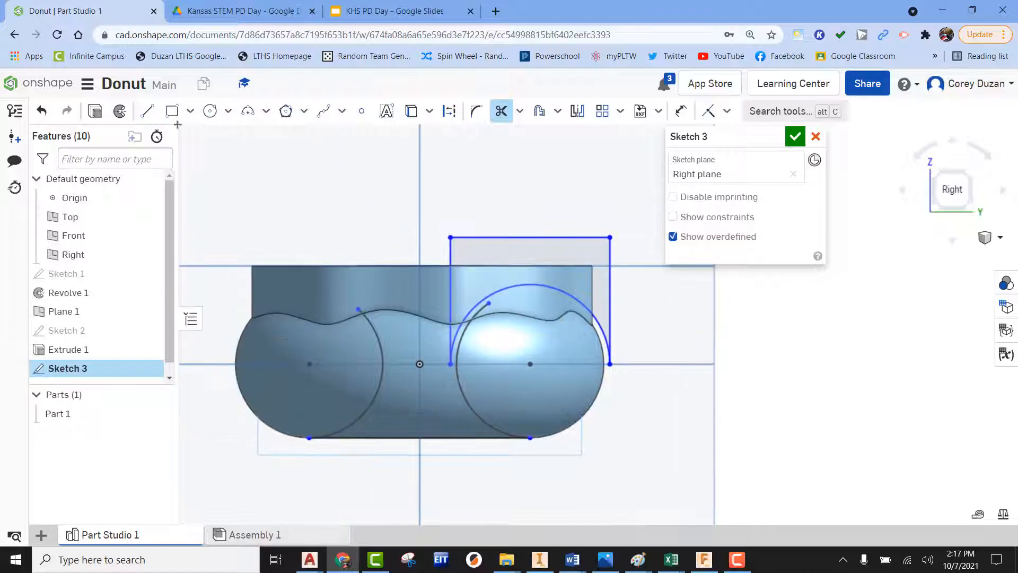
{"action": "left_click", "coordinate": [147, 111]}
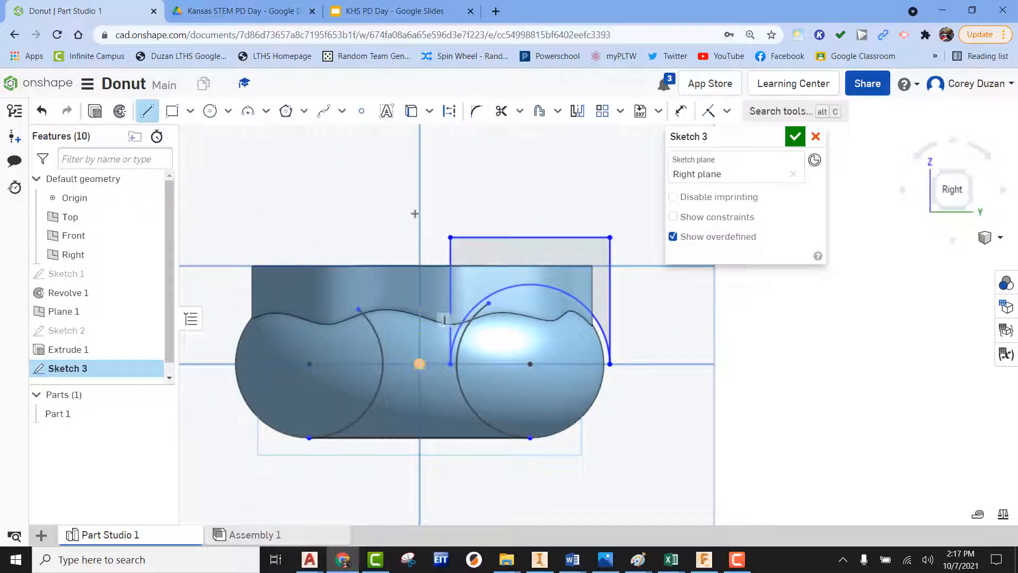
{"action": "left_click", "coordinate": [420, 153]}
{"action": "key", "text": "Escape"}
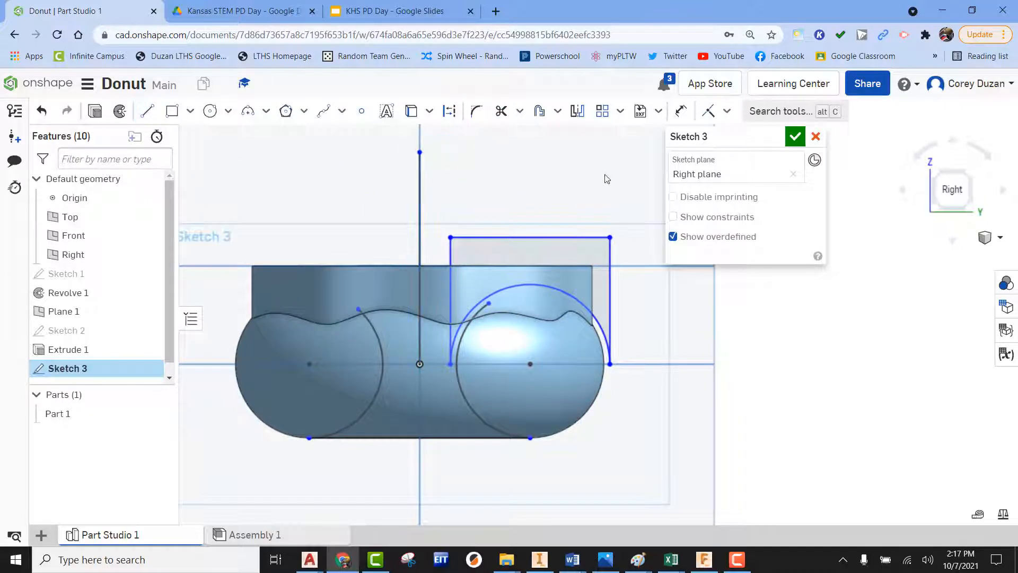
{"action": "left_click", "coordinate": [794, 137]}
Revolve the sketch region above the arc fully around the vertical axis line as a Remove cut on Part 1.
{"action": "left_click", "coordinate": [966, 174]}
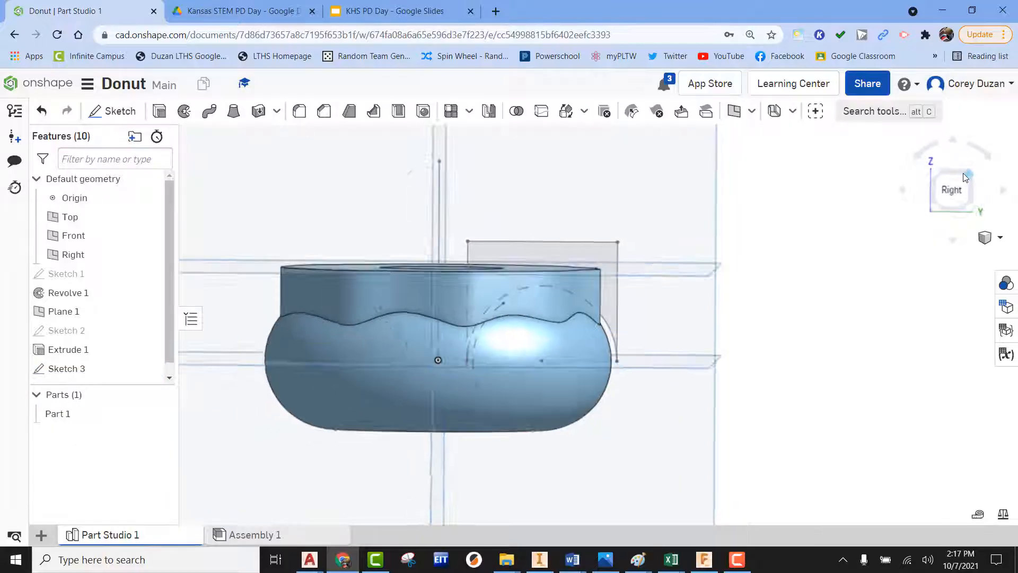
{"action": "scroll", "coordinate": [663, 311], "scroll_direction": "down", "scroll_amount": 3}
{"action": "scroll", "coordinate": [662, 311], "scroll_direction": "up", "scroll_amount": 5}
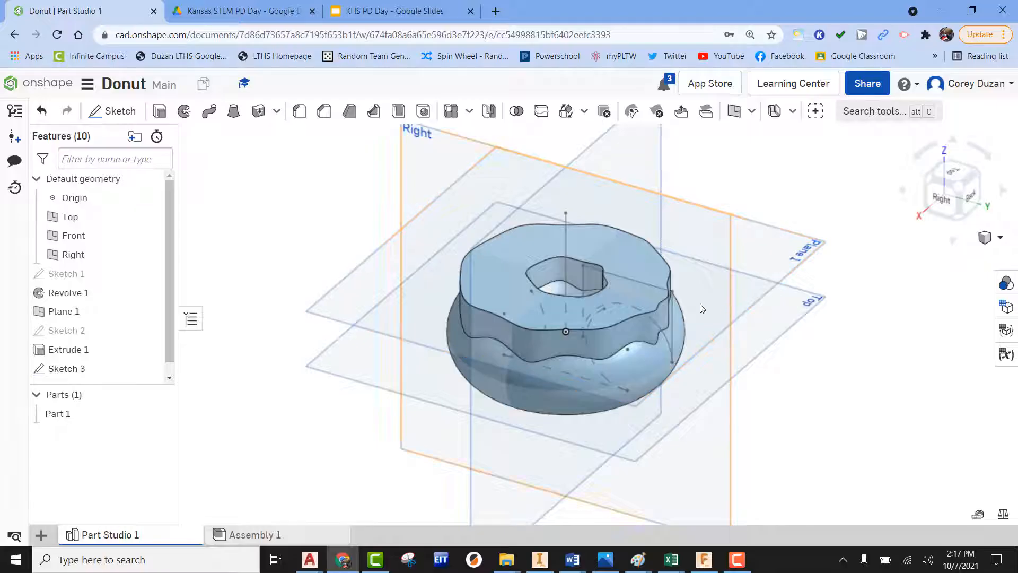
{"action": "left_click", "coordinate": [184, 112]}
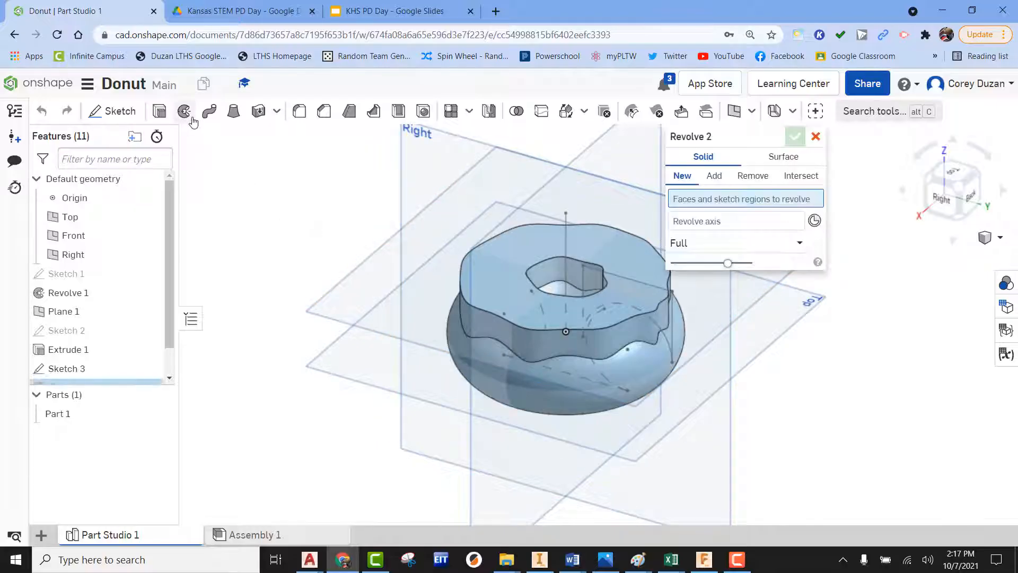
{"action": "left_click", "coordinate": [650, 295]}
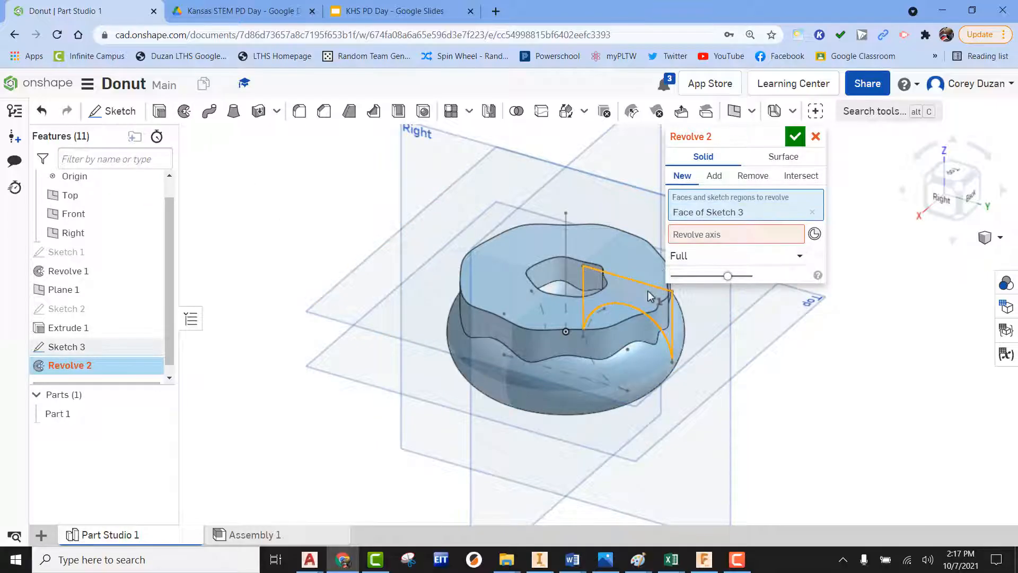
{"action": "left_click", "coordinate": [694, 236]}
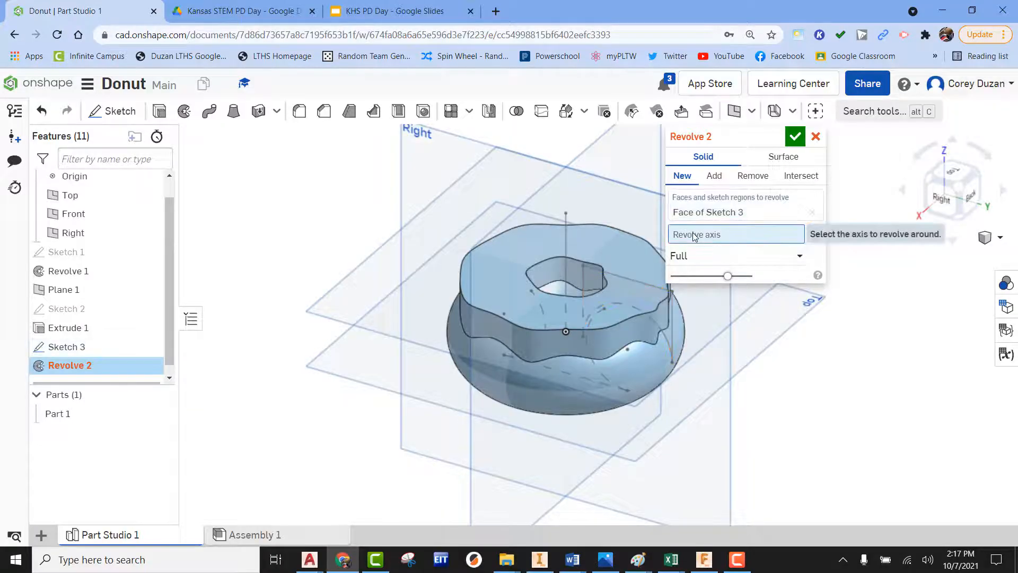
{"action": "left_click", "coordinate": [567, 233]}
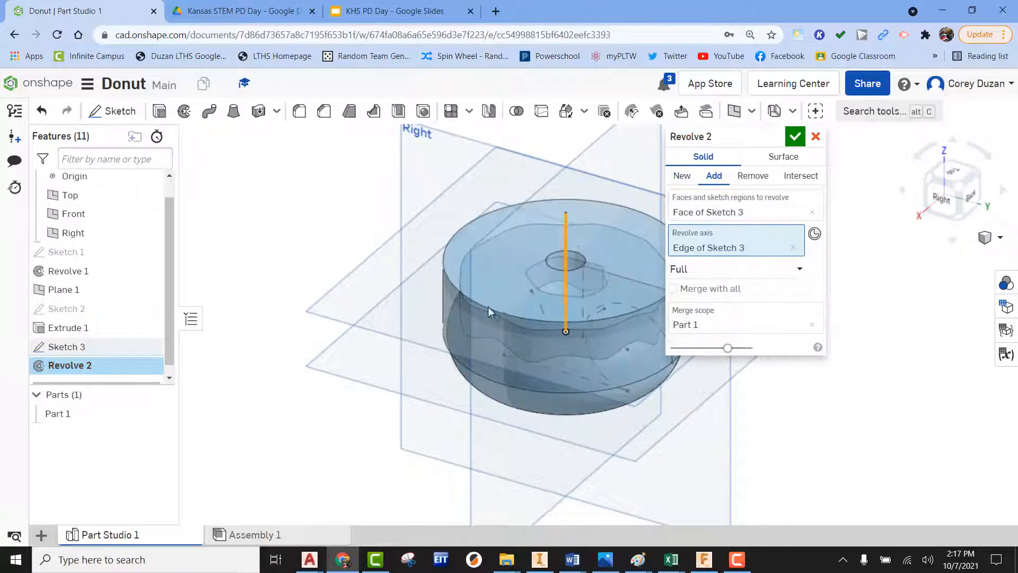
{"action": "scroll", "coordinate": [409, 316], "scroll_direction": "down", "scroll_amount": 3}
{"action": "scroll", "coordinate": [400, 338], "scroll_direction": "up", "scroll_amount": 6}
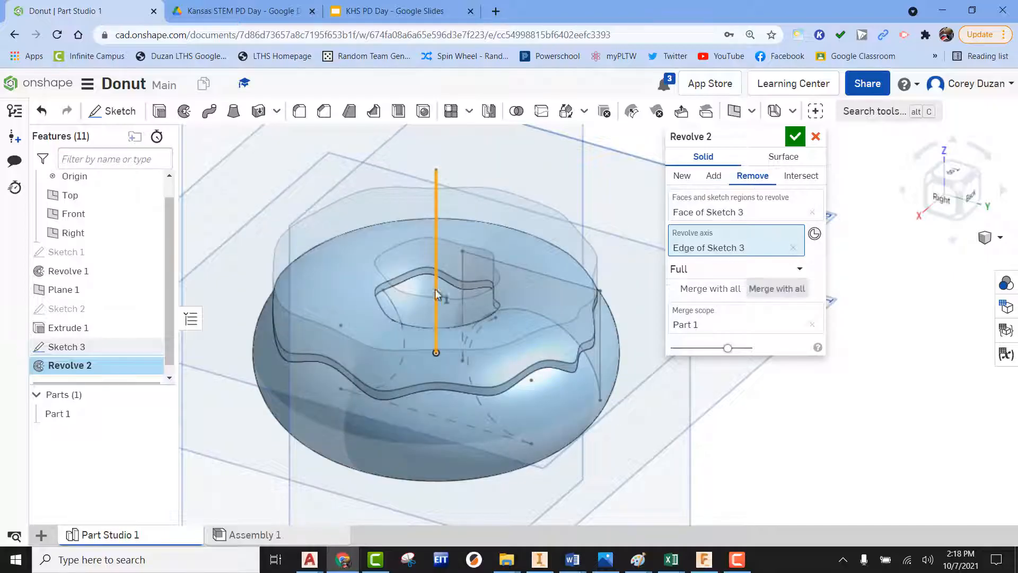
{"action": "left_click", "coordinate": [794, 137]}
{"action": "scroll", "coordinate": [764, 277], "scroll_direction": "up", "scroll_amount": 3}
{"action": "scroll", "coordinate": [769, 285], "scroll_direction": "down", "scroll_amount": 5}
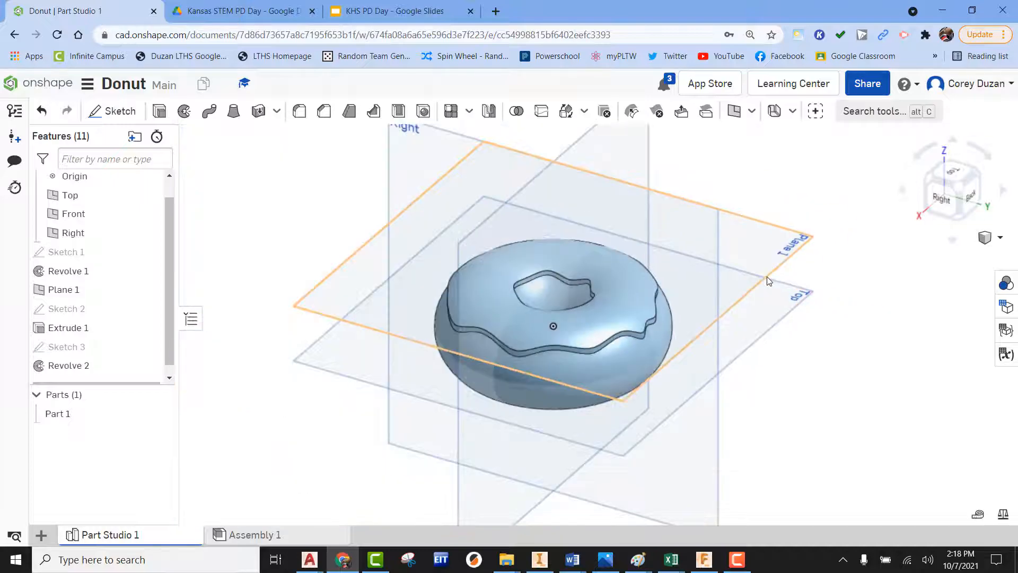
Hide the Top, Front and Right planes and Plane 1.
{"action": "left_click", "coordinate": [149, 194]}
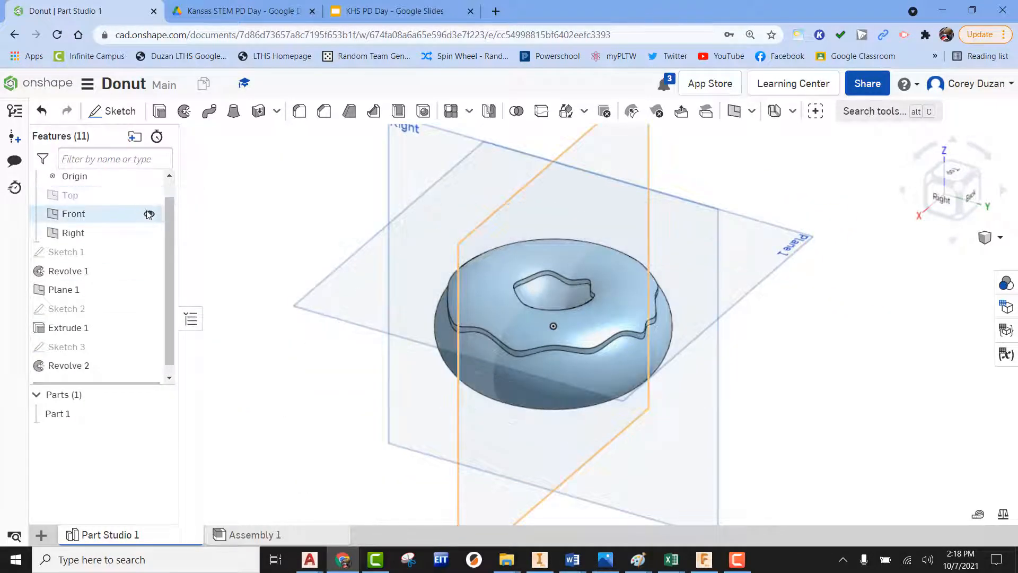
{"action": "left_click", "coordinate": [149, 214]}
{"action": "left_click", "coordinate": [149, 232]}
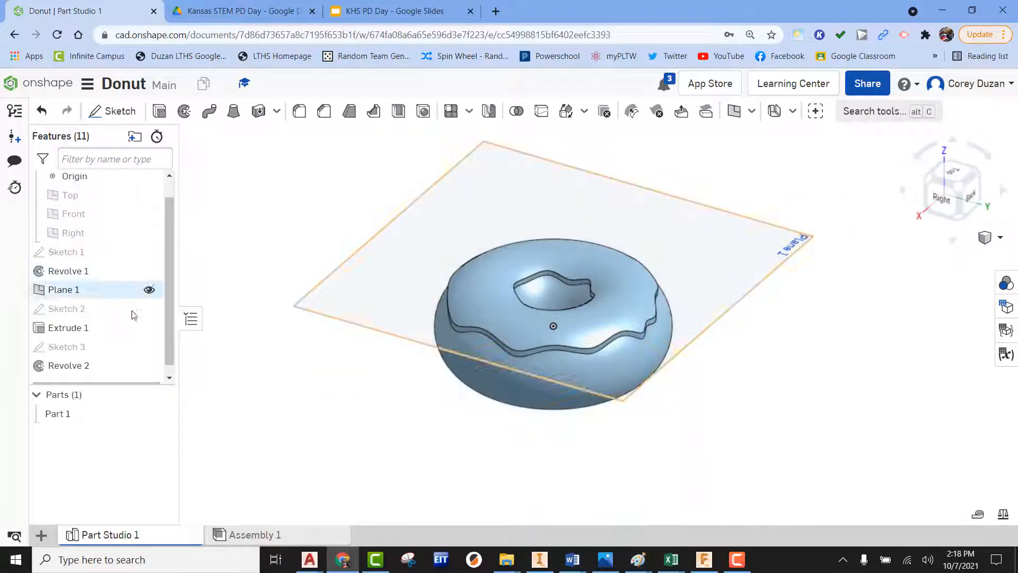
{"action": "left_click", "coordinate": [149, 290]}
{"action": "left_click", "coordinate": [636, 366]}
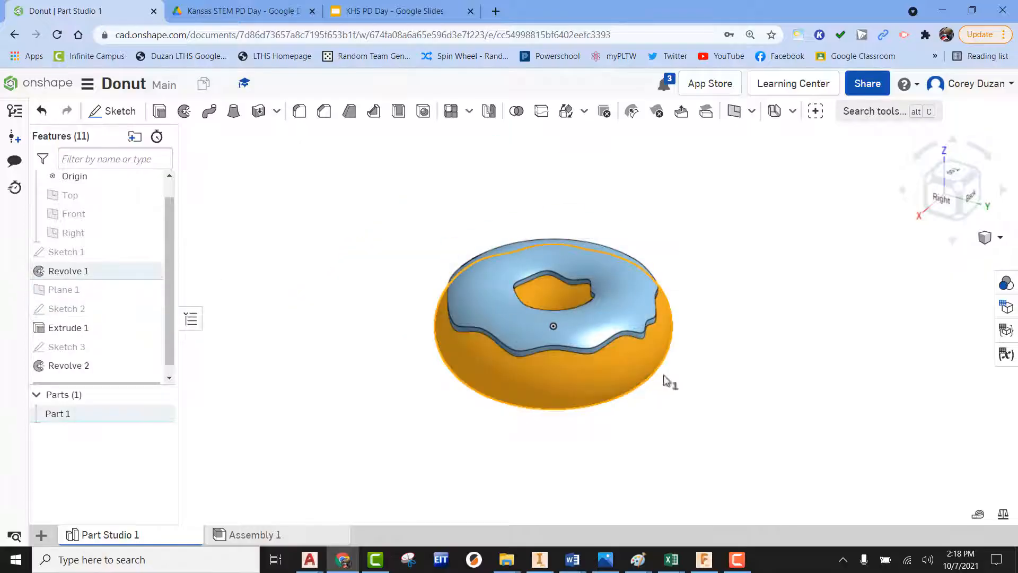
{"action": "left_click", "coordinate": [729, 351]}
Fillet the upper outer edge of the icing with a 0.12 in radius.
{"action": "right_click_drag", "start_coordinate": [726, 363], "coordinate": [719, 338]}
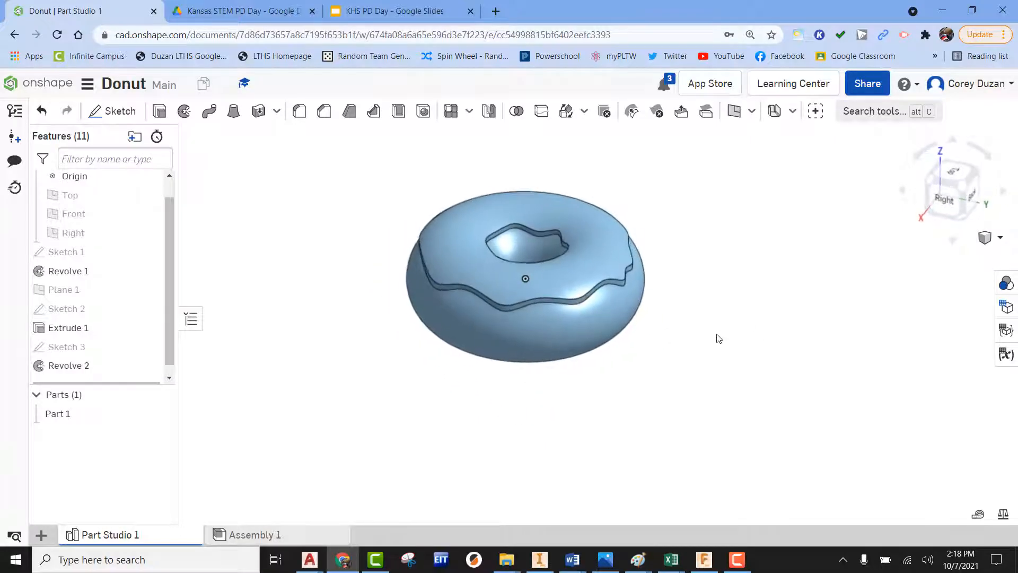
{"action": "scroll", "coordinate": [679, 318], "scroll_direction": "up", "scroll_amount": 6}
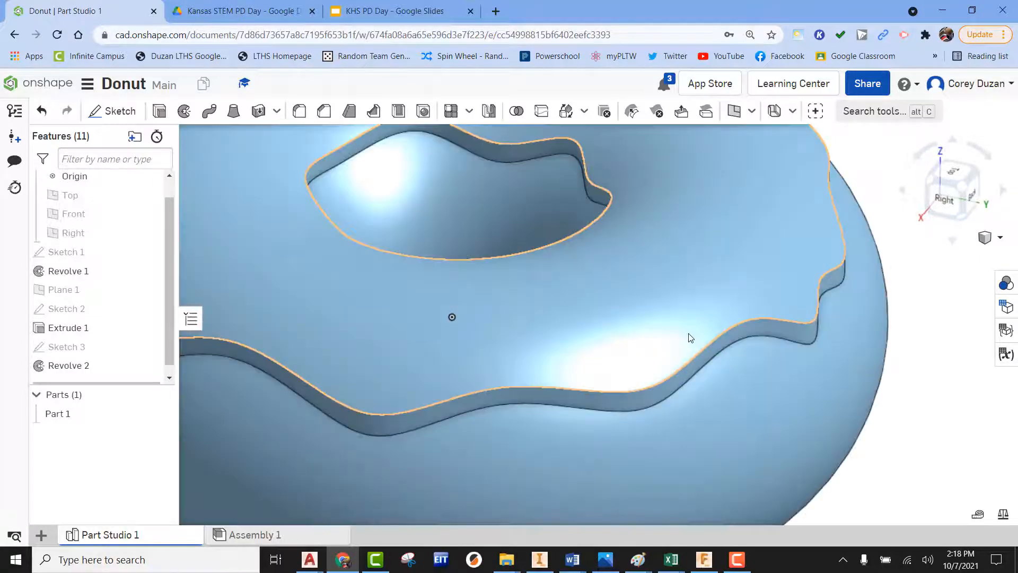
{"action": "scroll", "coordinate": [677, 274], "scroll_direction": "down", "scroll_amount": 2}
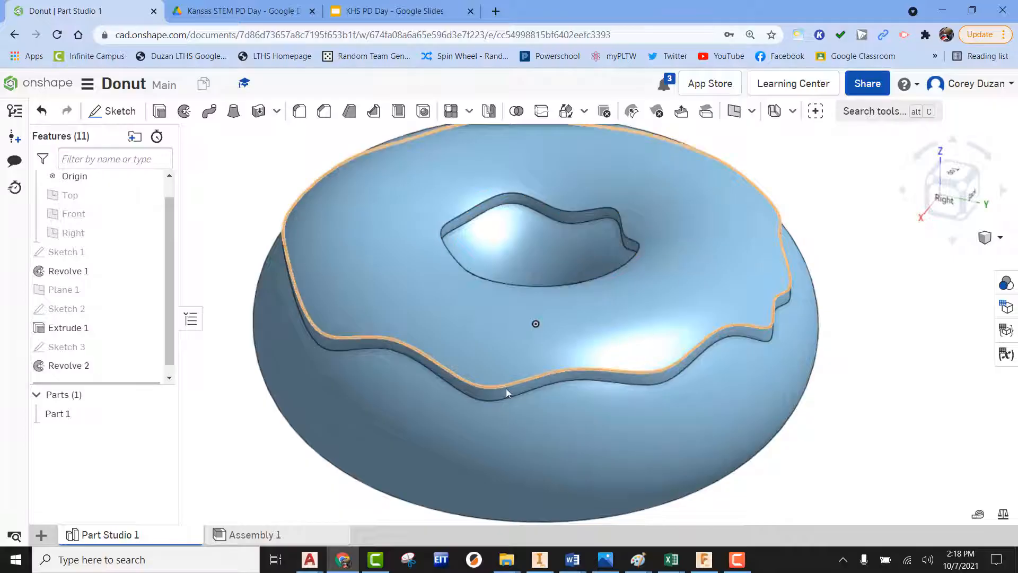
{"action": "scroll", "coordinate": [506, 389], "scroll_direction": "down", "scroll_amount": 3}
{"action": "scroll", "coordinate": [461, 371], "scroll_direction": "up", "scroll_amount": 1}
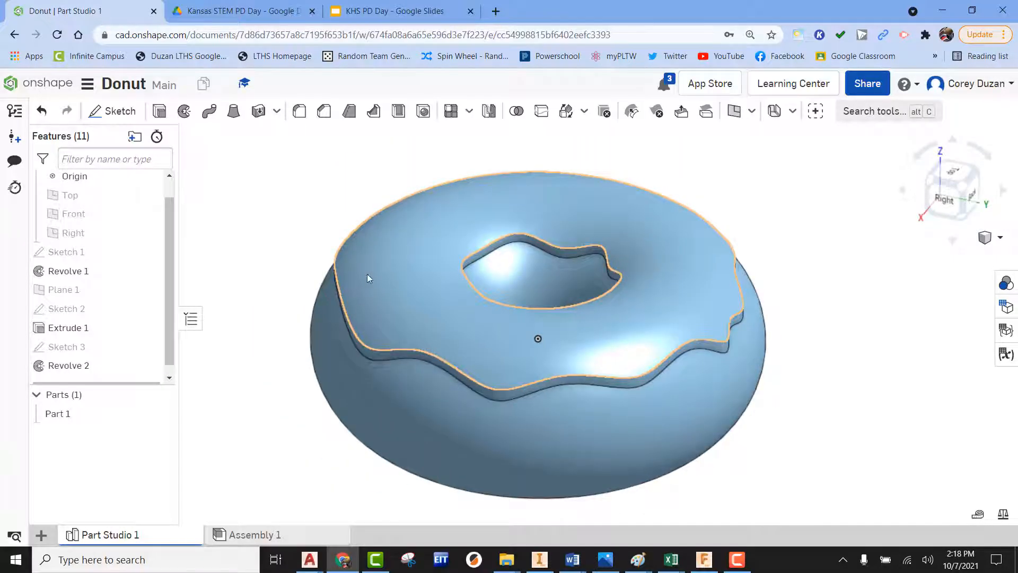
{"action": "left_click", "coordinate": [300, 111]}
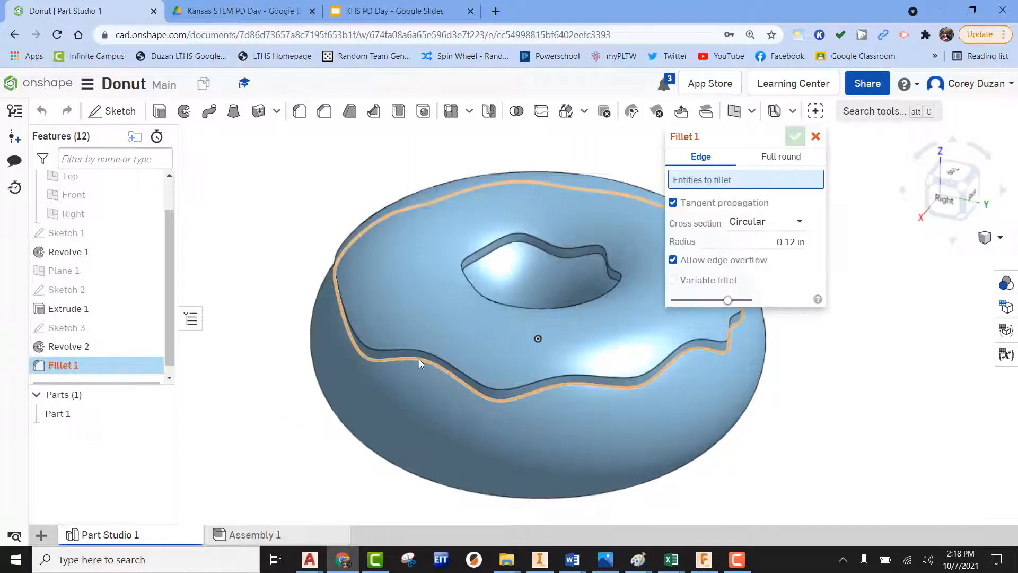
{"action": "left_click", "coordinate": [403, 350]}
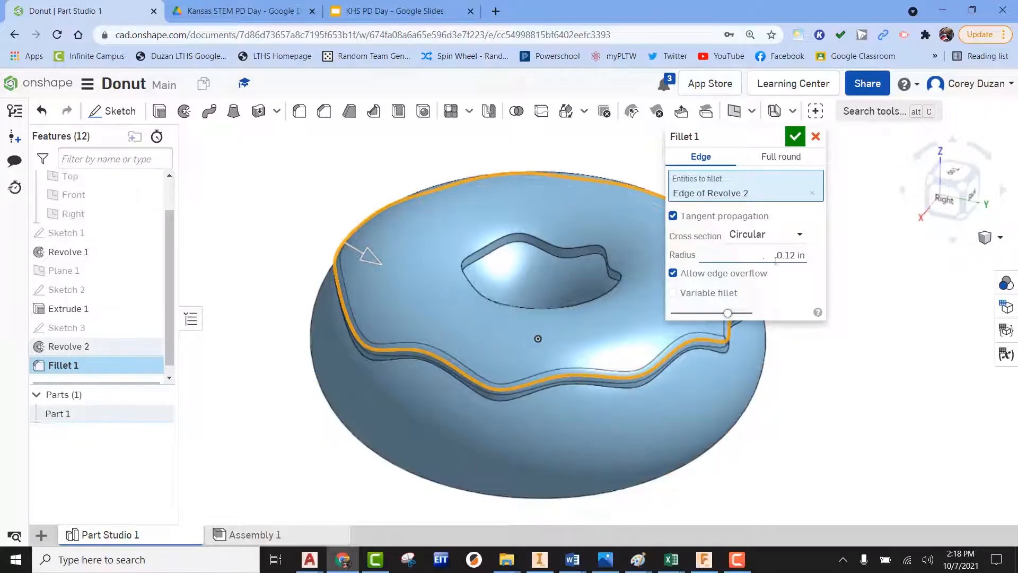
{"action": "left_click", "coordinate": [794, 136]}
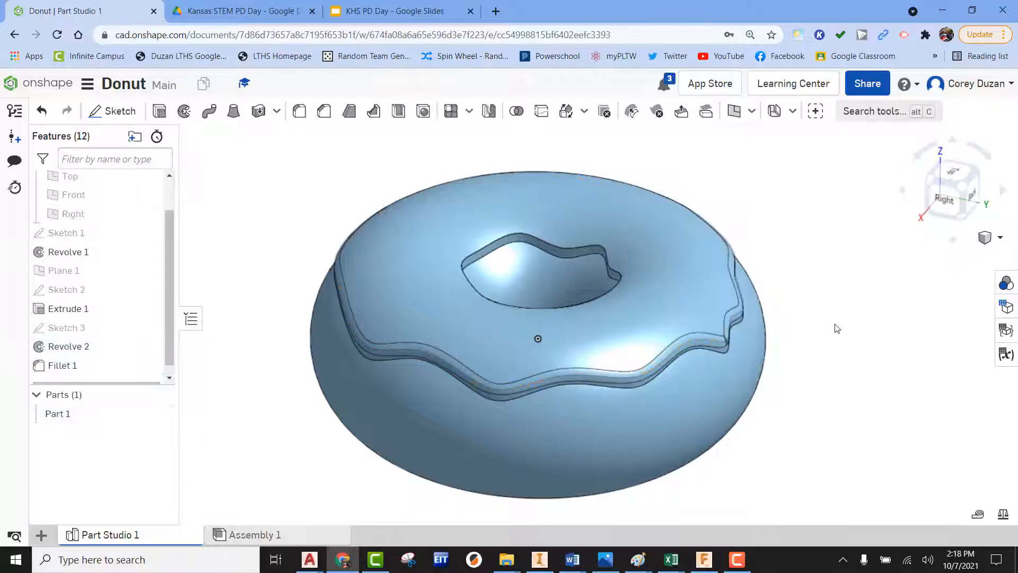
{"action": "scroll", "coordinate": [440, 390], "scroll_direction": "up", "scroll_amount": 3}
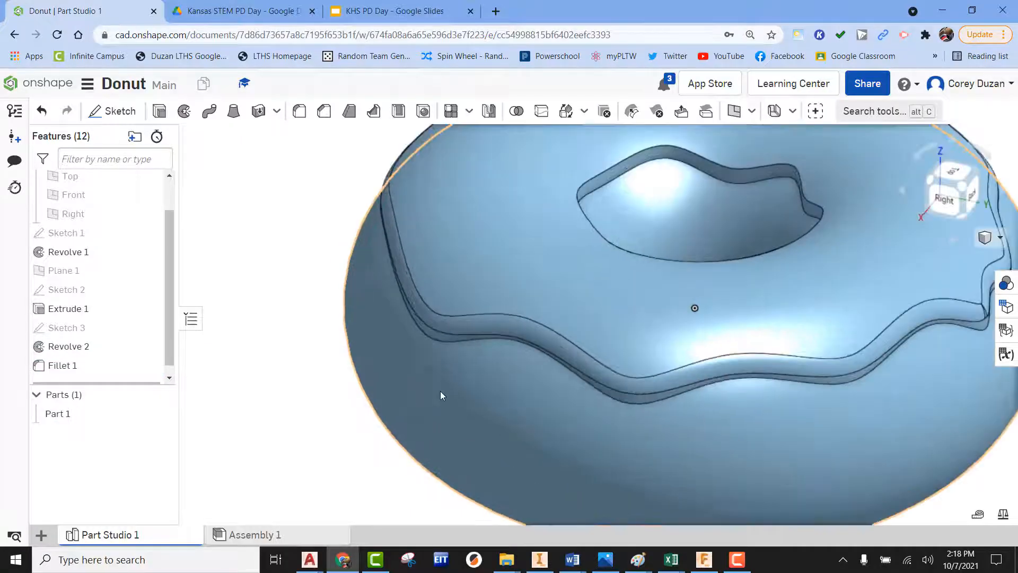
Fillet the upper edge of the icing around the donut's center hole with a 0.12 in radius.
{"action": "scroll", "coordinate": [402, 336], "scroll_direction": "down", "scroll_amount": 1}
{"action": "middle_click_drag", "start_coordinate": [600, 360], "coordinate": [513, 371]}
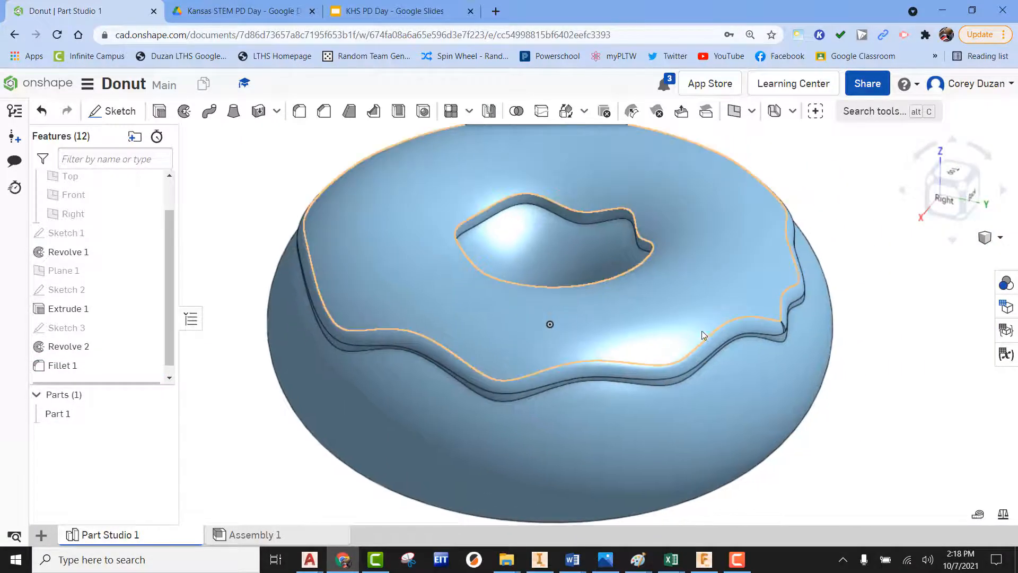
{"action": "mouse_move", "coordinate": [728, 330]}
{"action": "right_mouse_down"}
{"action": "mouse_move", "coordinate": [731, 287]}
{"action": "mouse_move", "coordinate": [734, 317]}
{"action": "right_mouse_up"}
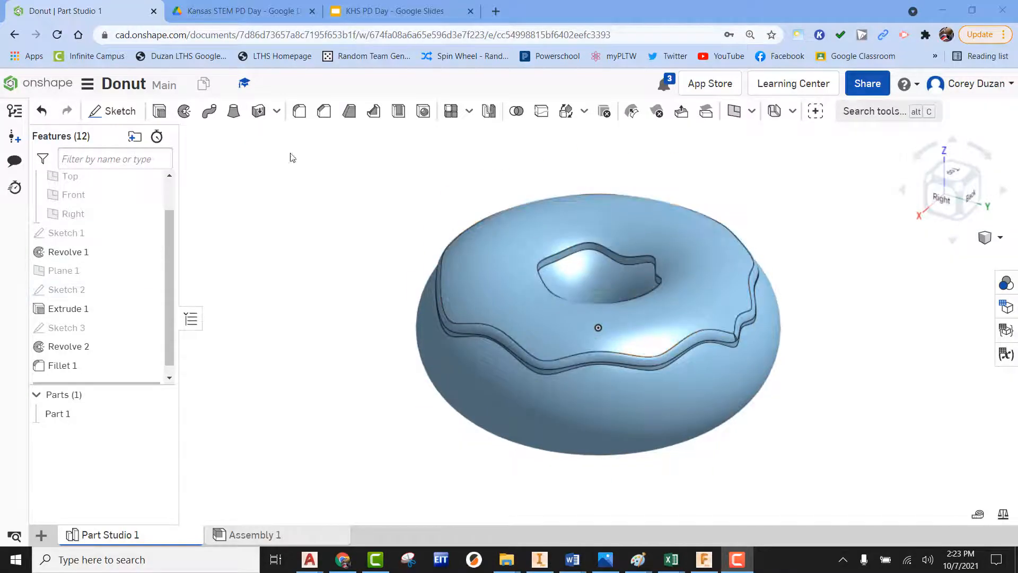
{"action": "left_click", "coordinate": [308, 119]}
{"action": "scroll", "coordinate": [574, 247], "scroll_direction": "up", "scroll_amount": 3}
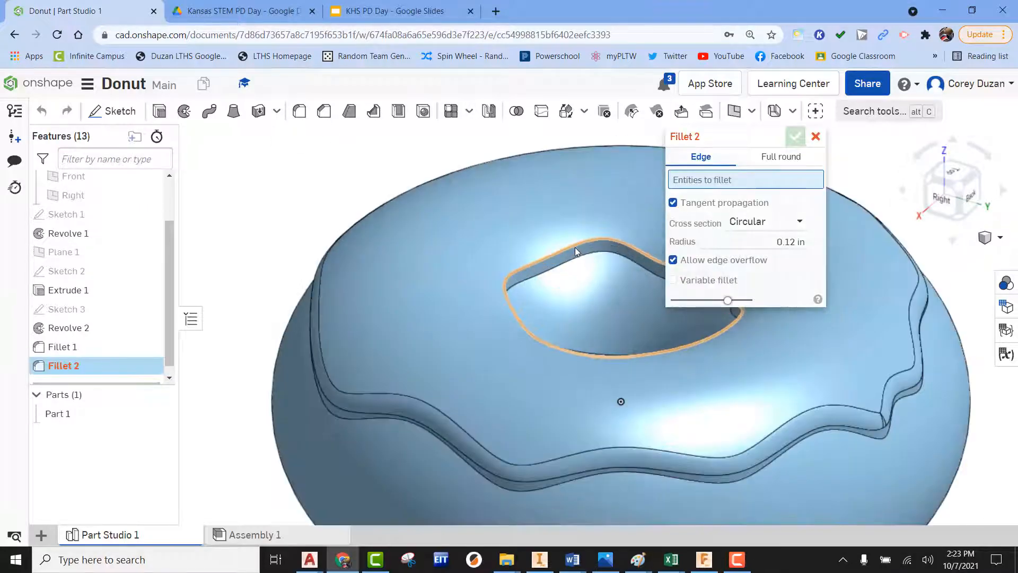
{"action": "left_click", "coordinate": [574, 248]}
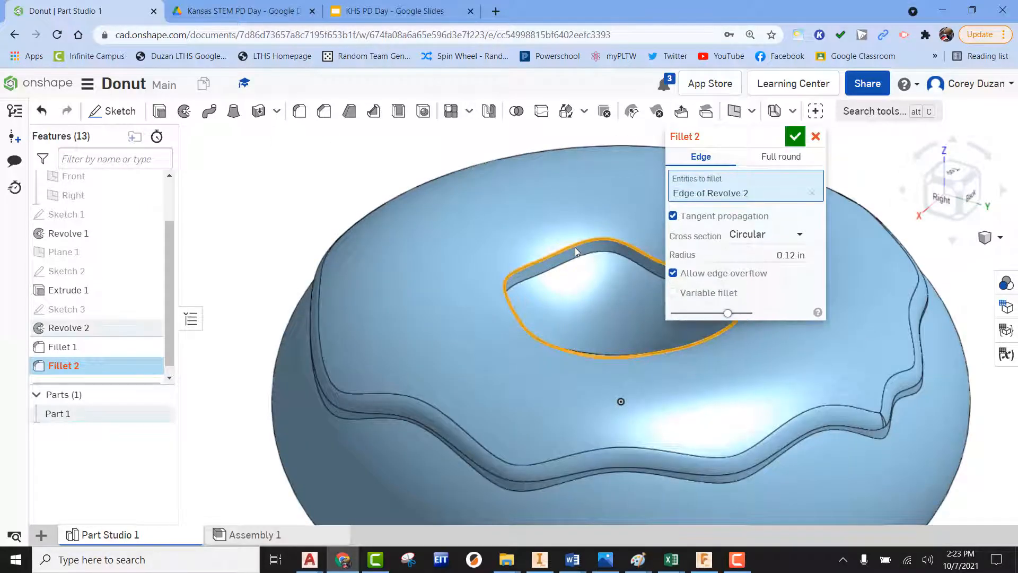
{"action": "left_click", "coordinate": [794, 137]}
{"action": "scroll", "coordinate": [513, 263], "scroll_direction": "up", "scroll_amount": 2}
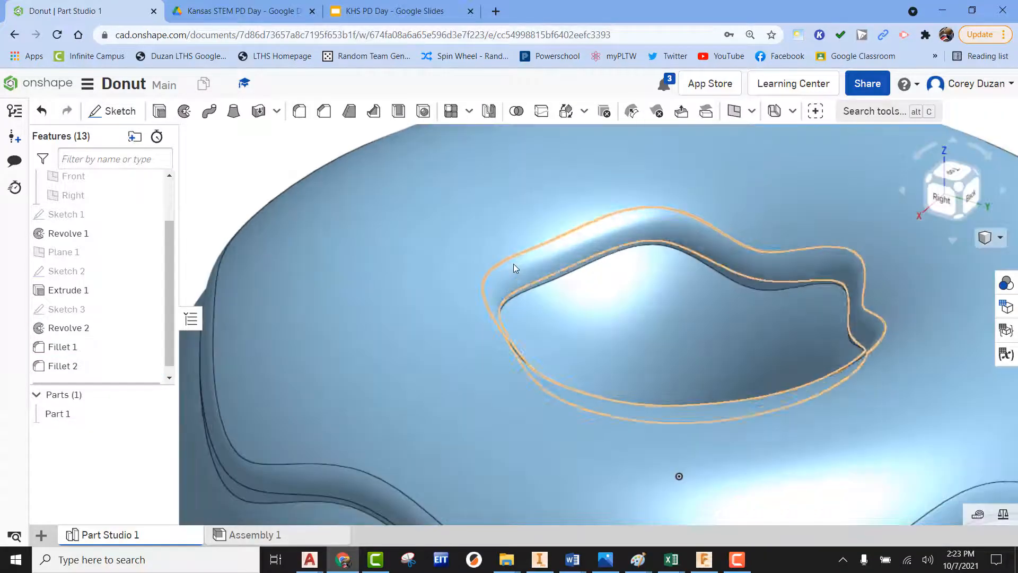
{"action": "scroll", "coordinate": [513, 264], "scroll_direction": "down", "scroll_amount": 5}
{"action": "middle_click_drag", "start_coordinate": [664, 322], "coordinate": [595, 313]}
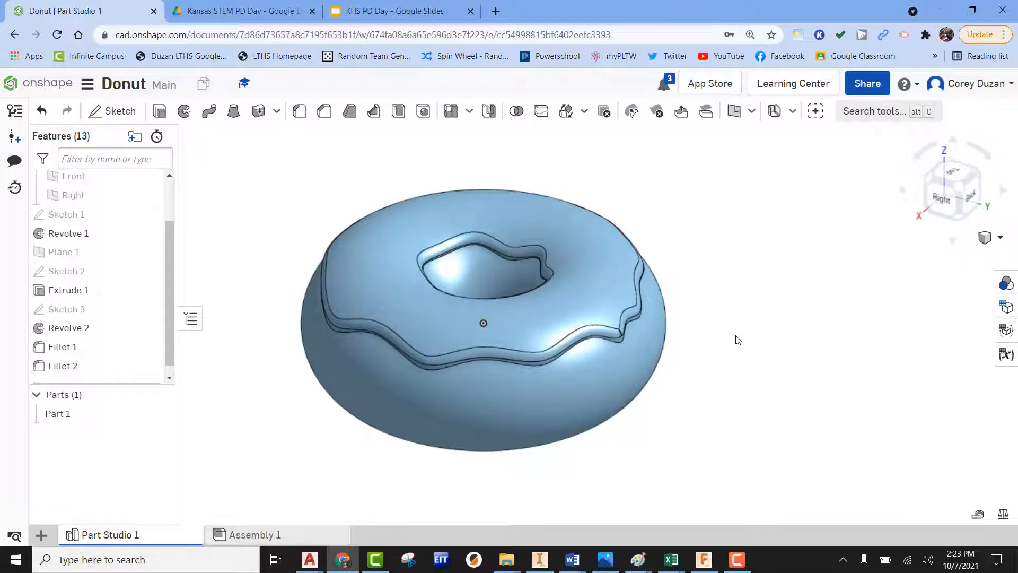
Change the appearance of Part 1 to a light orange dough color from the palette.
{"action": "left_click", "coordinate": [1005, 284]}
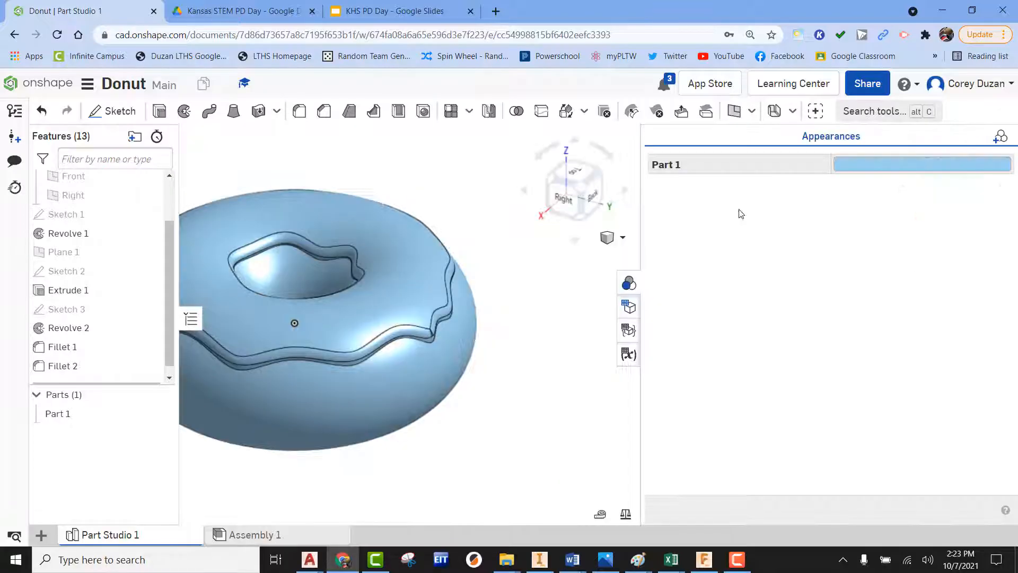
{"action": "left_click", "coordinate": [876, 168]}
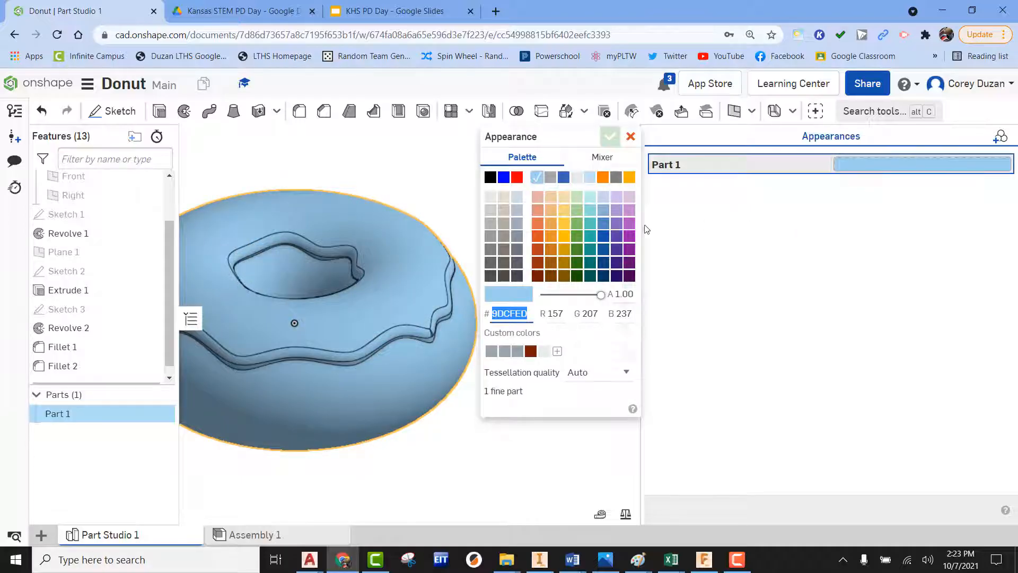
{"action": "left_click", "coordinate": [551, 239]}
{"action": "left_click", "coordinate": [551, 211]}
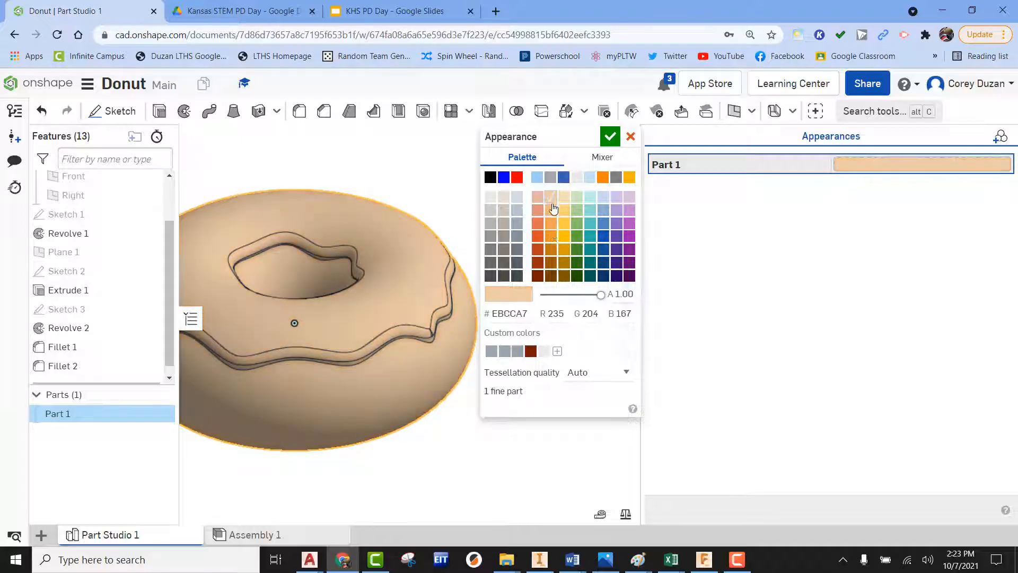
{"action": "left_click", "coordinate": [551, 200]}
{"action": "left_click", "coordinate": [553, 214]}
{"action": "left_click", "coordinate": [610, 137]}
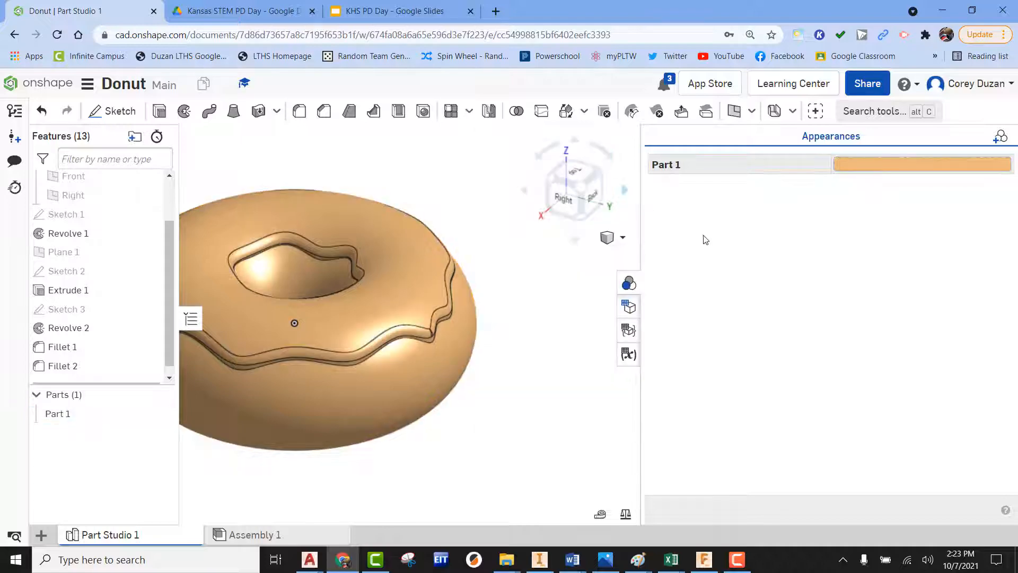
Create a face appearance with the mixed pink color E716B8 and apply it to the top face of the icing.
{"action": "middle_click_drag", "start_coordinate": [501, 291], "coordinate": [570, 292]}
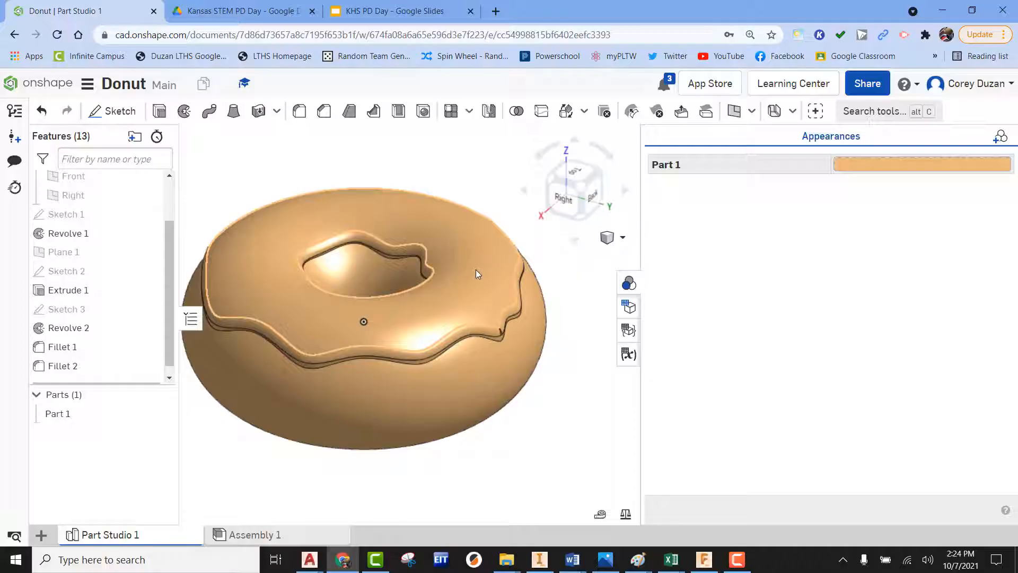
{"action": "left_click", "coordinate": [999, 138]}
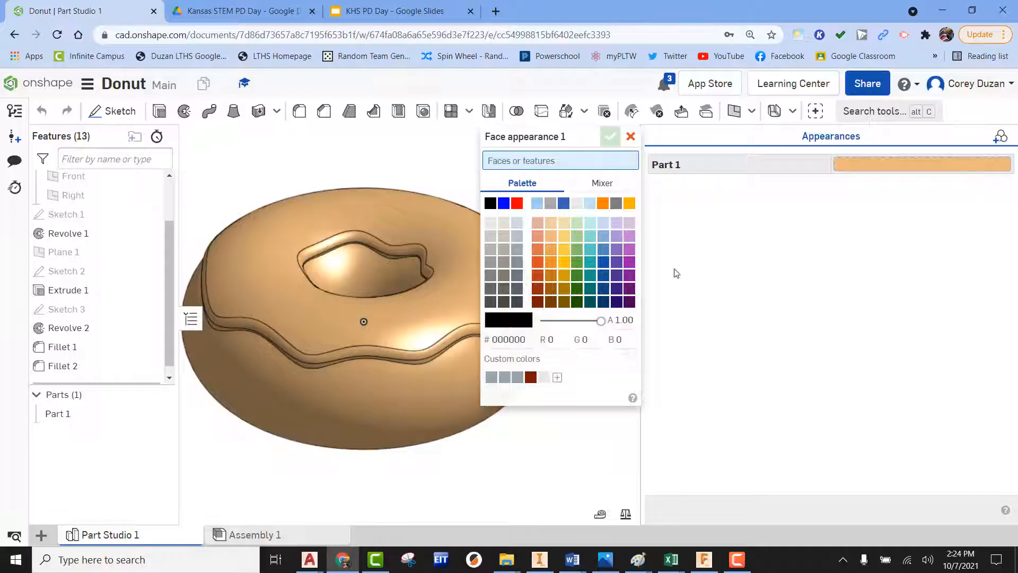
{"action": "left_click", "coordinate": [595, 185]}
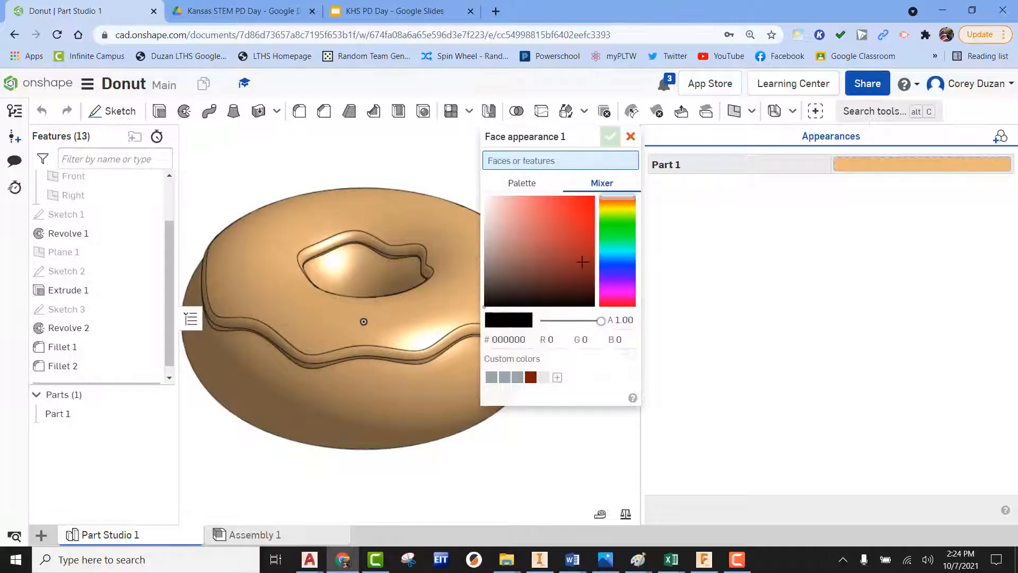
{"action": "left_click_drag", "start_coordinate": [621, 202], "coordinate": [623, 285]}
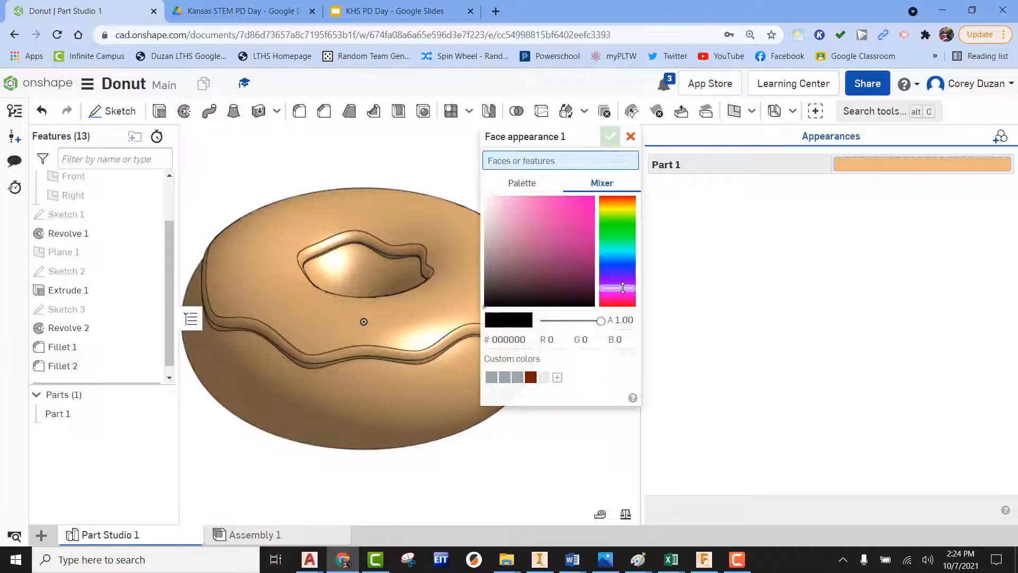
{"action": "left_click", "coordinate": [584, 206]}
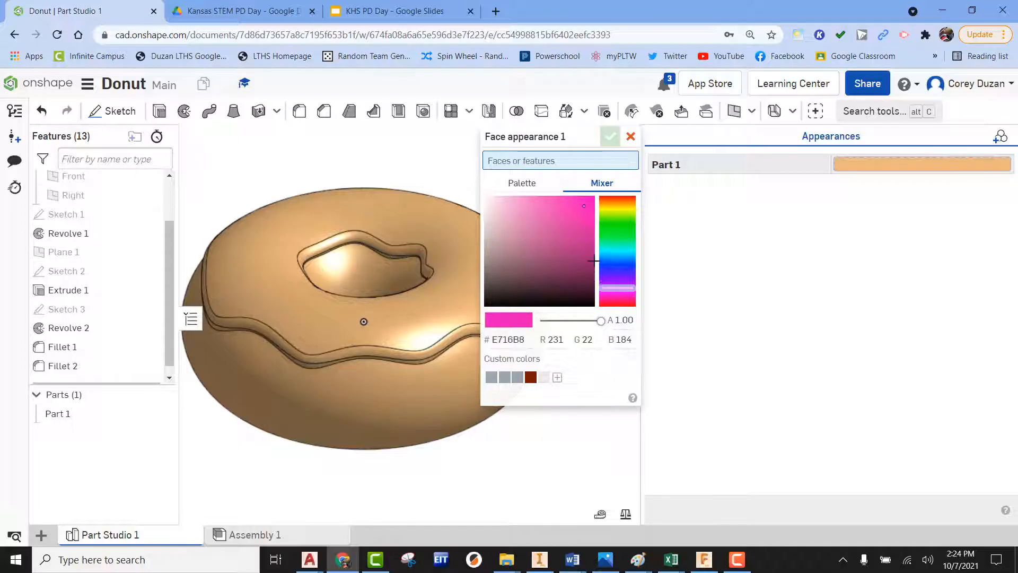
{"action": "left_click", "coordinate": [453, 273]}
Add the rounded edge and the thin icing wall around the center hole to the pink face appearance.
{"action": "right_click_drag", "start_coordinate": [454, 273], "coordinate": [425, 264]}
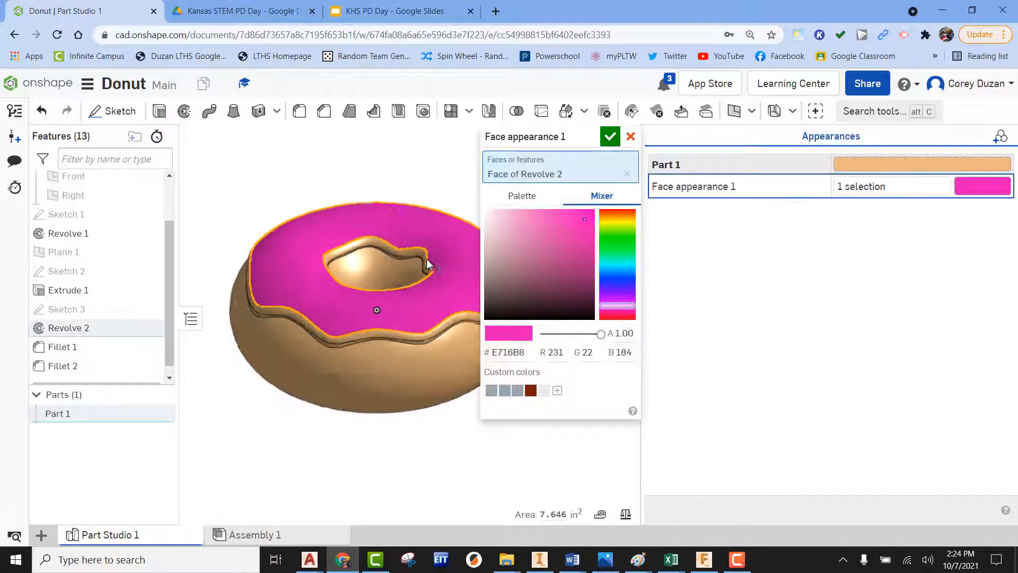
{"action": "scroll", "coordinate": [421, 254], "scroll_direction": "up", "scroll_amount": 5}
{"action": "left_click", "coordinate": [420, 253]}
{"action": "left_click", "coordinate": [352, 267]}
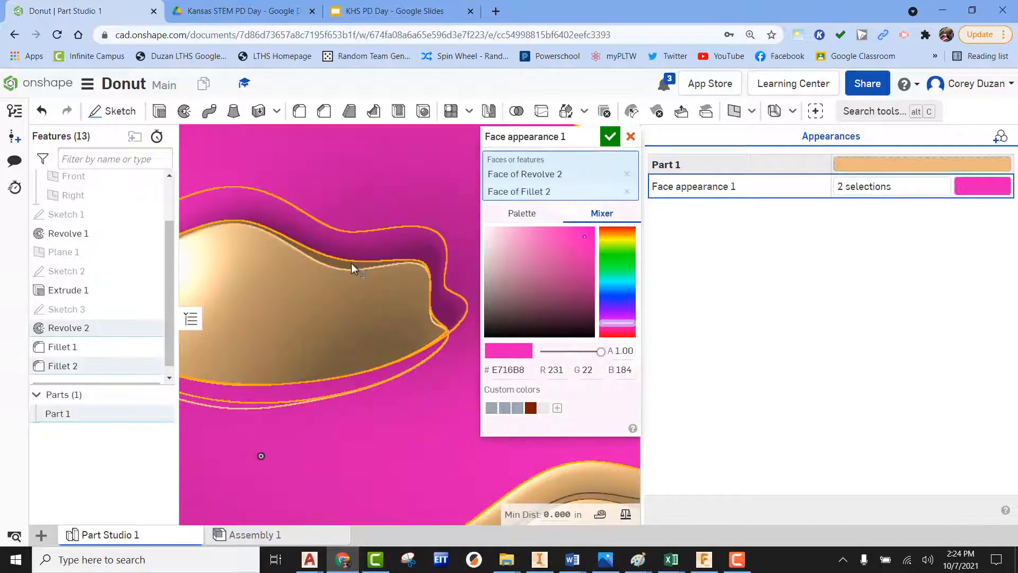
{"action": "scroll", "coordinate": [356, 265], "scroll_direction": "down", "scroll_amount": 5}
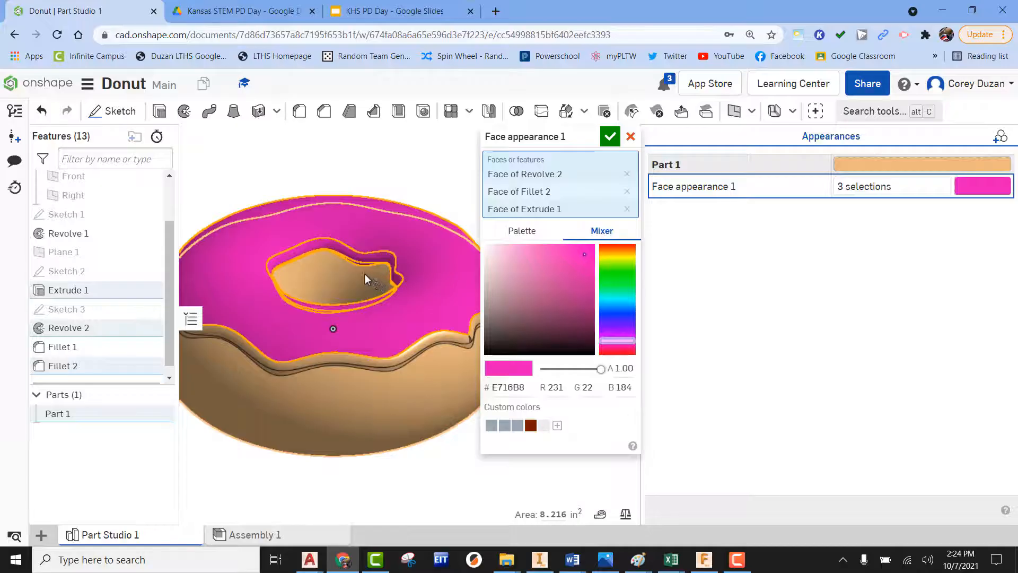
{"action": "mouse_move", "coordinate": [319, 281]}
{"action": "right_mouse_down"}
{"action": "mouse_move", "coordinate": [307, 304]}
{"action": "mouse_move", "coordinate": [350, 332]}
{"action": "mouse_move", "coordinate": [334, 285]}
{"action": "right_mouse_up"}
Add the icing's outer fillet faces and outer side wall to the pink face appearance, accept it and close the appearance settings.
{"action": "left_click", "coordinate": [333, 297]}
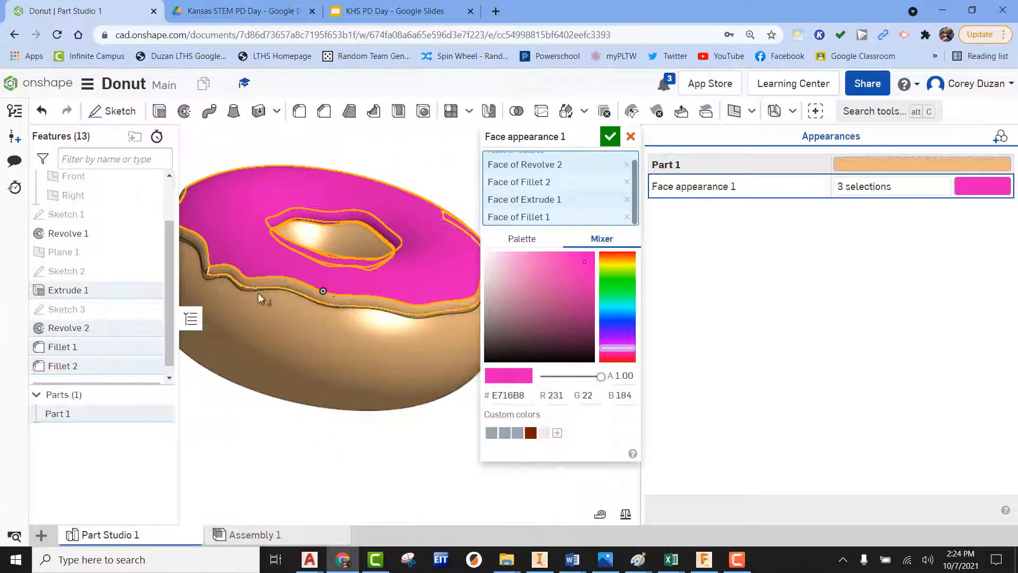
{"action": "scroll", "coordinate": [202, 269], "scroll_direction": "down", "scroll_amount": 2}
{"action": "scroll", "coordinate": [202, 266], "scroll_direction": "up", "scroll_amount": 8}
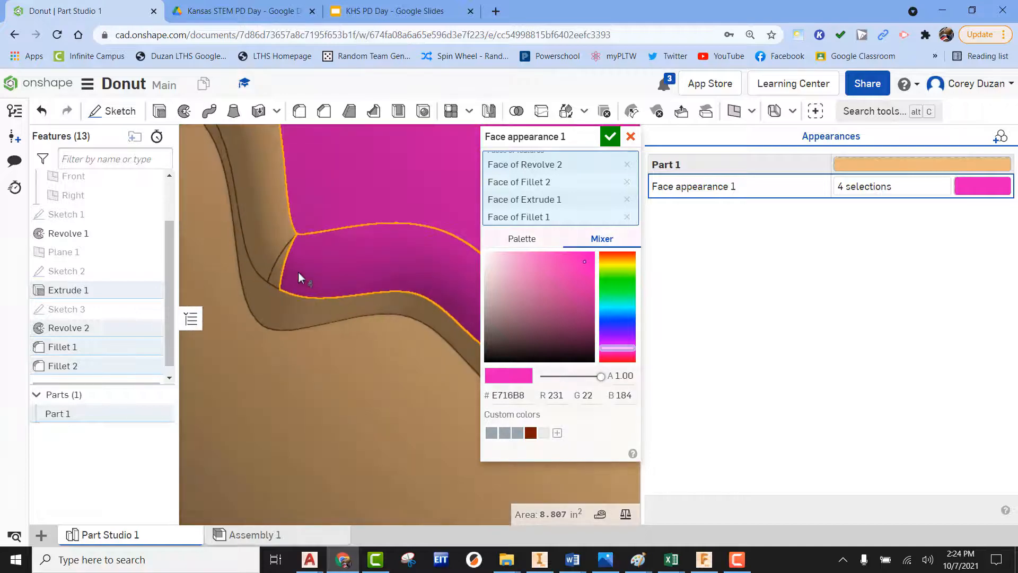
{"action": "left_click", "coordinate": [279, 265]}
{"action": "left_click", "coordinate": [275, 232]}
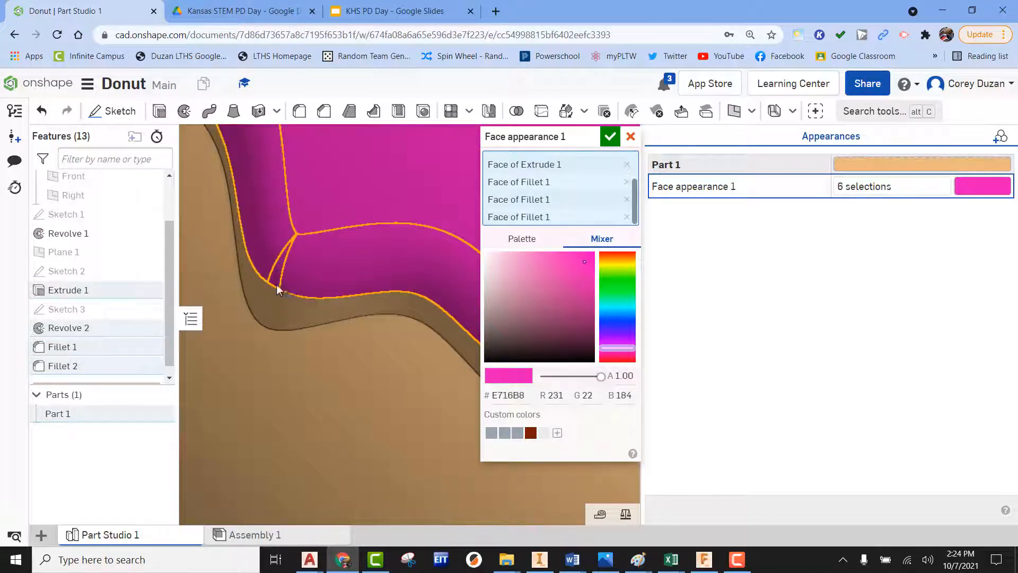
{"action": "left_click", "coordinate": [280, 301]}
{"action": "scroll", "coordinate": [286, 302], "scroll_direction": "down", "scroll_amount": 5}
{"action": "mouse_move", "coordinate": [288, 302]}
{"action": "right_mouse_down"}
{"action": "mouse_move", "coordinate": [300, 330]}
{"action": "mouse_move", "coordinate": [269, 329]}
{"action": "mouse_move", "coordinate": [270, 338]}
{"action": "mouse_move", "coordinate": [376, 310]}
{"action": "mouse_move", "coordinate": [318, 320]}
{"action": "mouse_move", "coordinate": [311, 336]}
{"action": "mouse_move", "coordinate": [425, 318]}
{"action": "mouse_move", "coordinate": [220, 375]}
{"action": "mouse_move", "coordinate": [345, 345]}
{"action": "right_mouse_up"}
{"action": "left_click", "coordinate": [610, 136]}
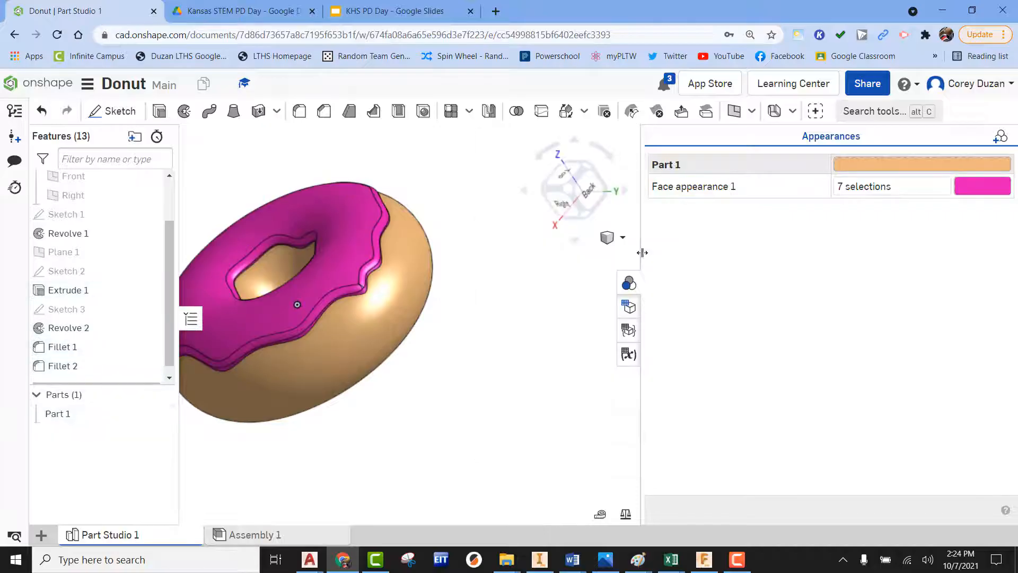
{"action": "left_click", "coordinate": [626, 285]}
{"action": "mouse_move", "coordinate": [661, 332]}
{"action": "right_mouse_down"}
{"action": "mouse_move", "coordinate": [730, 307]}
{"action": "mouse_move", "coordinate": [786, 316]}
{"action": "mouse_move", "coordinate": [794, 343]}
{"action": "mouse_move", "coordinate": [775, 386]}
{"action": "mouse_move", "coordinate": [767, 302]}
{"action": "mouse_move", "coordinate": [773, 361]}
{"action": "mouse_move", "coordinate": [779, 337]}
{"action": "mouse_move", "coordinate": [831, 283]}
{"action": "mouse_move", "coordinate": [814, 269]}
{"action": "right_mouse_up"}
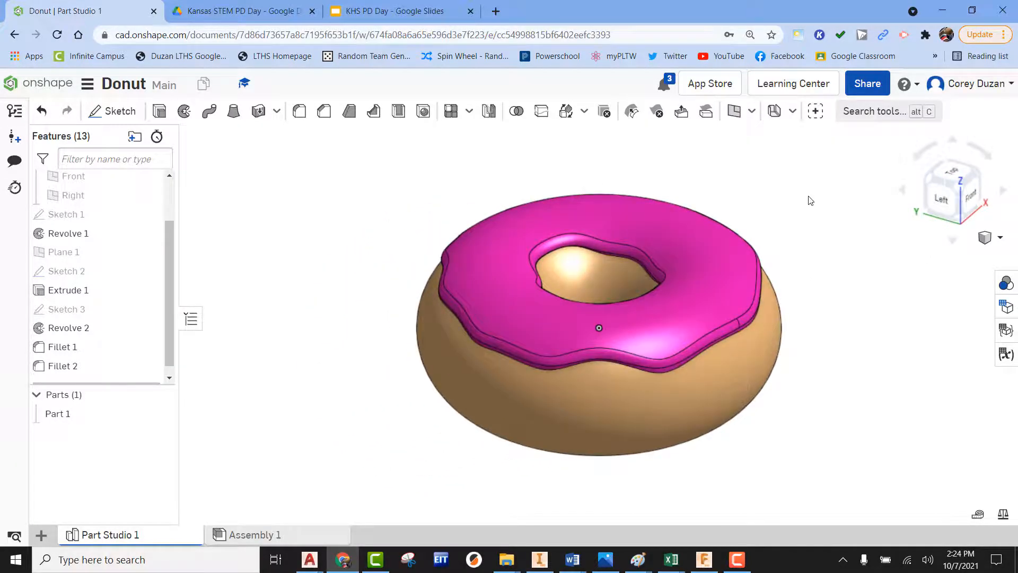